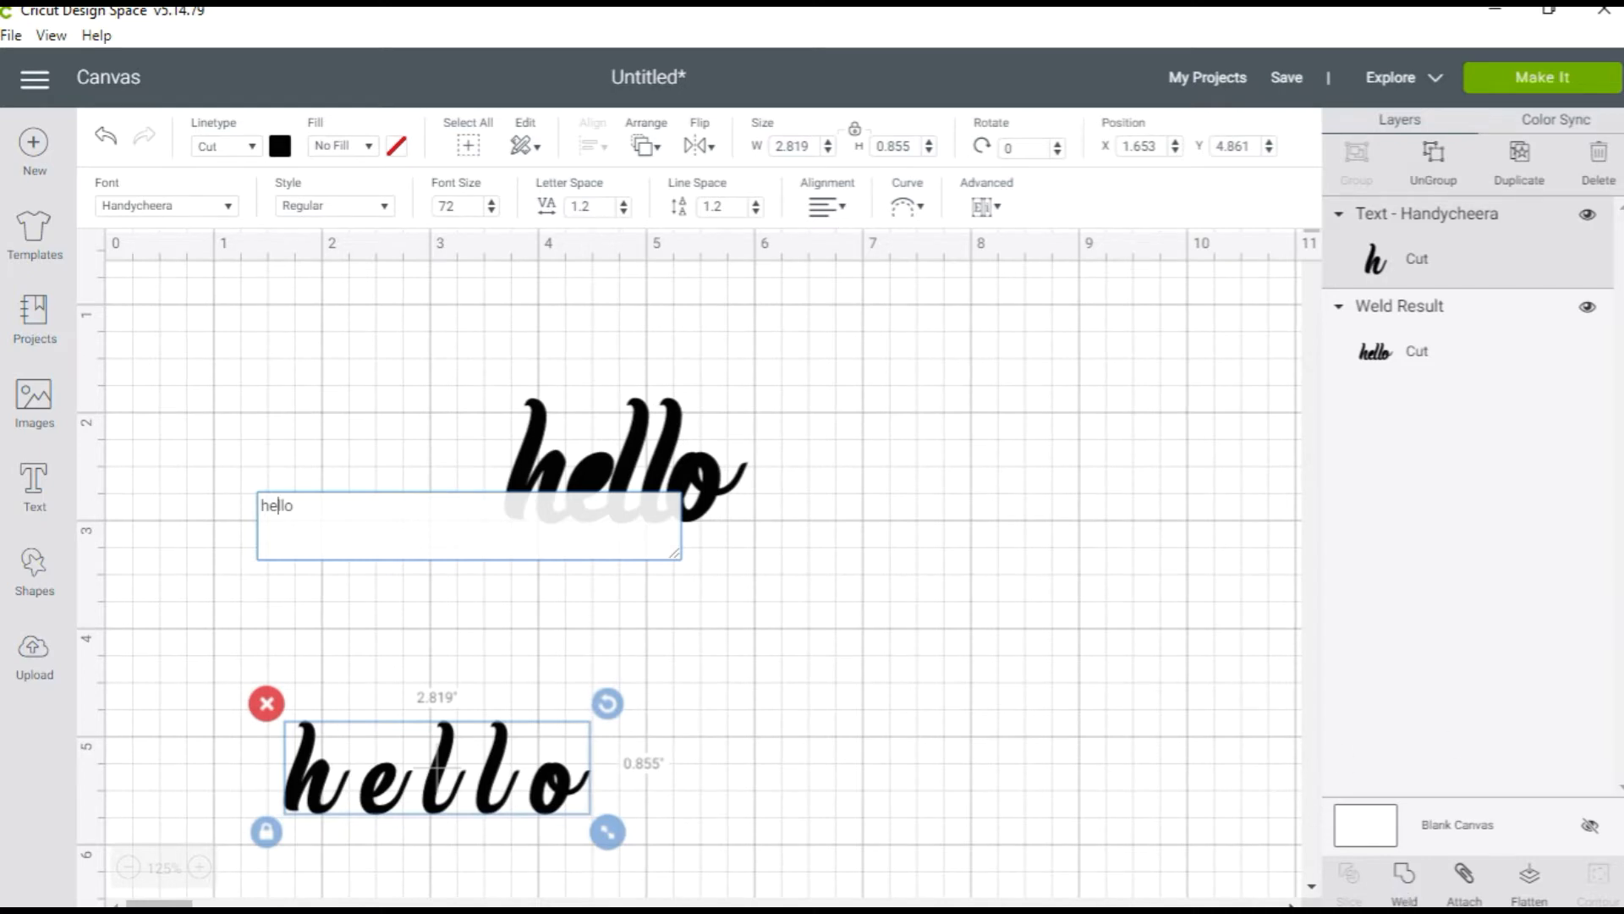
Undo the weld of the upper "hello" so its letters are separate objects
{"action": "left_click", "coordinate": [1233, 723]}
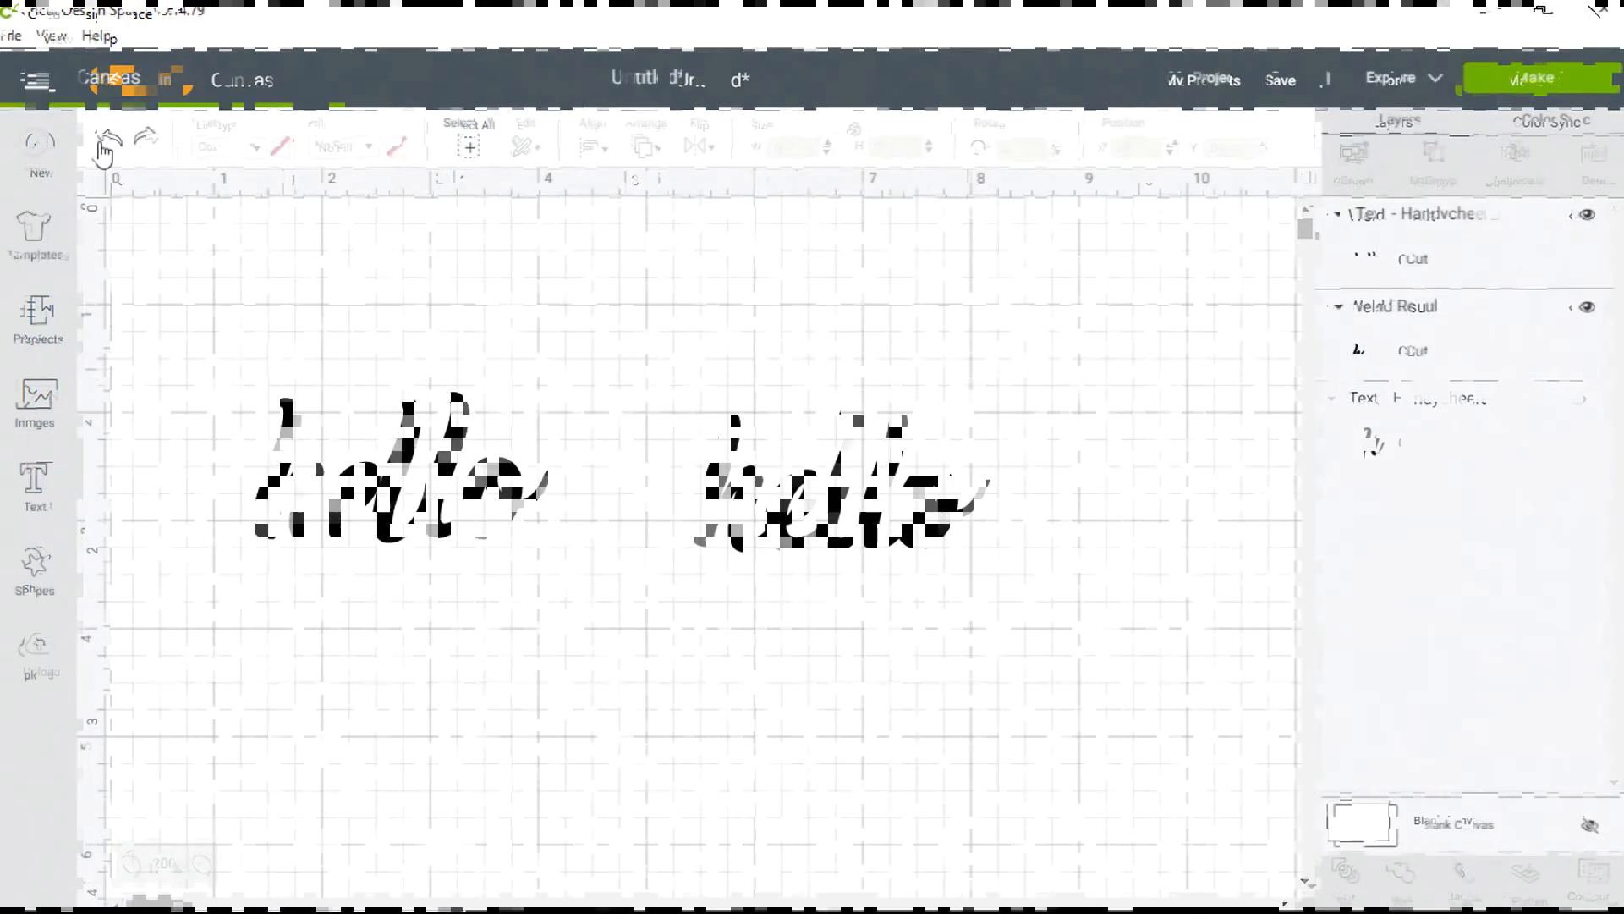
{"action": "left_click", "coordinate": [102, 145]}
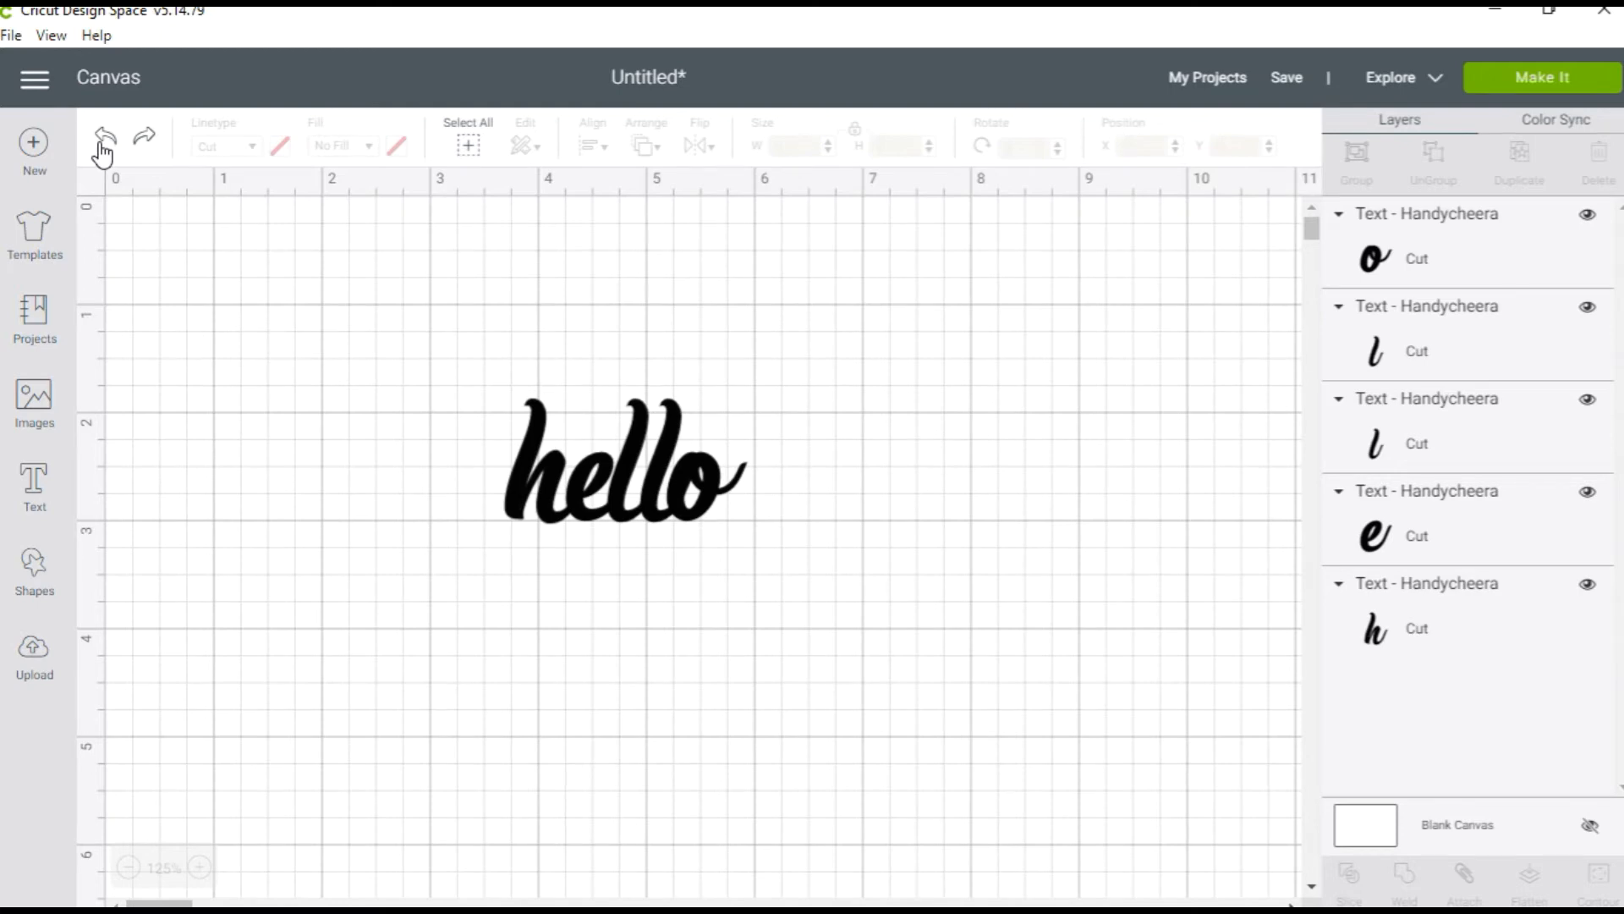
Add a new text object reading "hello" and place it below the existing word at about X 3.18, Y 4.15
{"action": "left_click", "coordinate": [32, 478]}
{"action": "type", "text": "hell"}
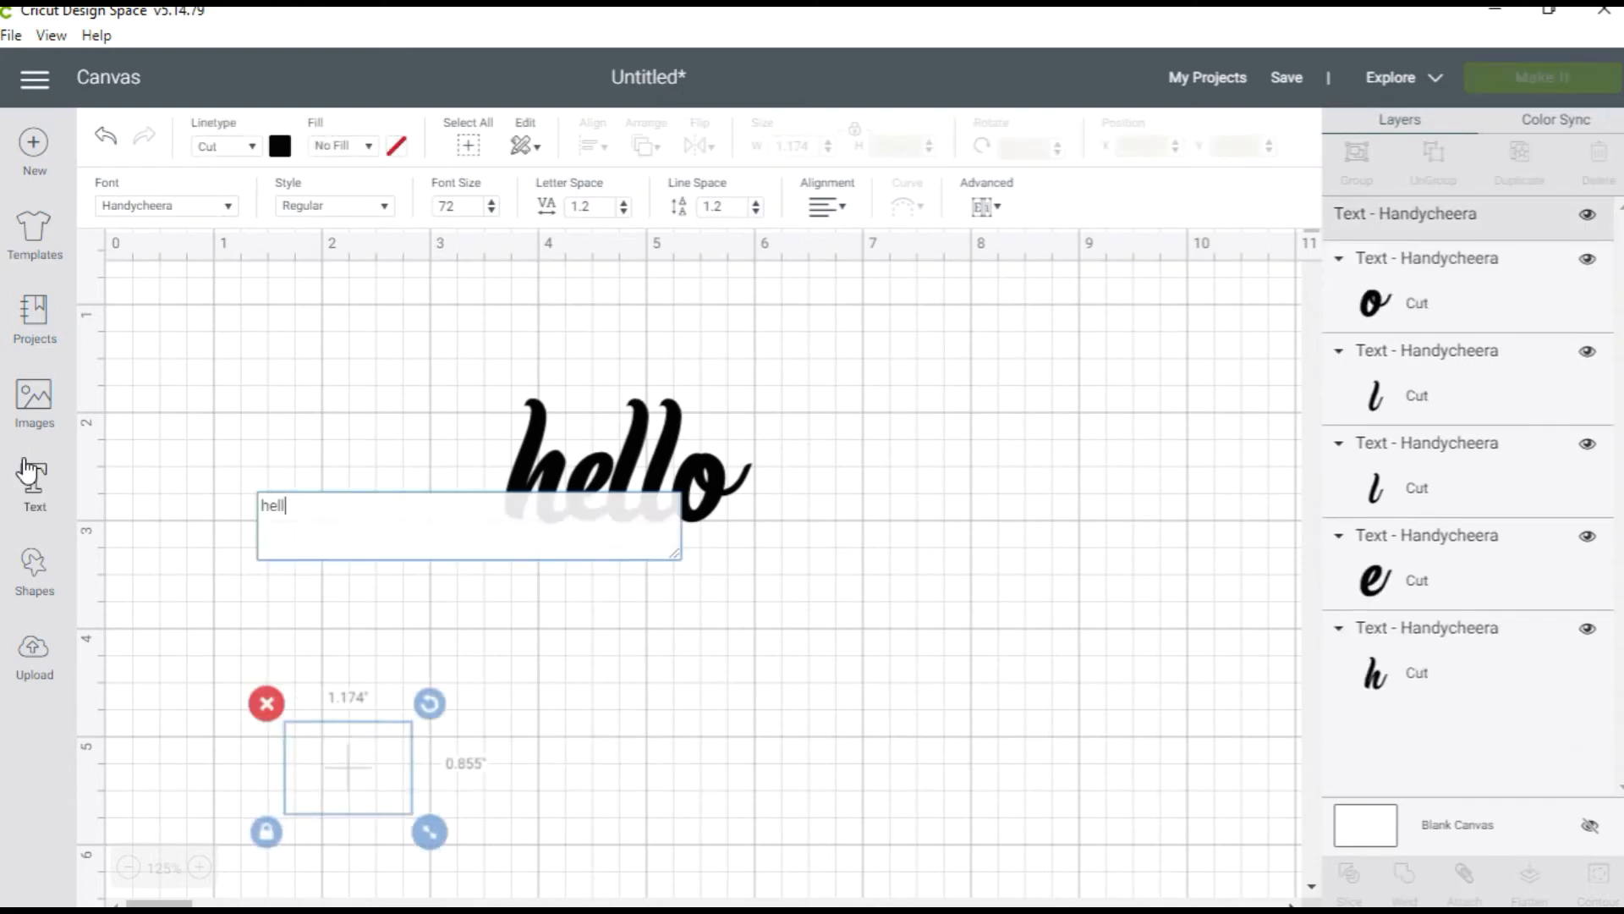
{"action": "type", "text": "o"}
{"action": "left_click", "coordinate": [355, 701]}
{"action": "left_click", "coordinate": [355, 702]}
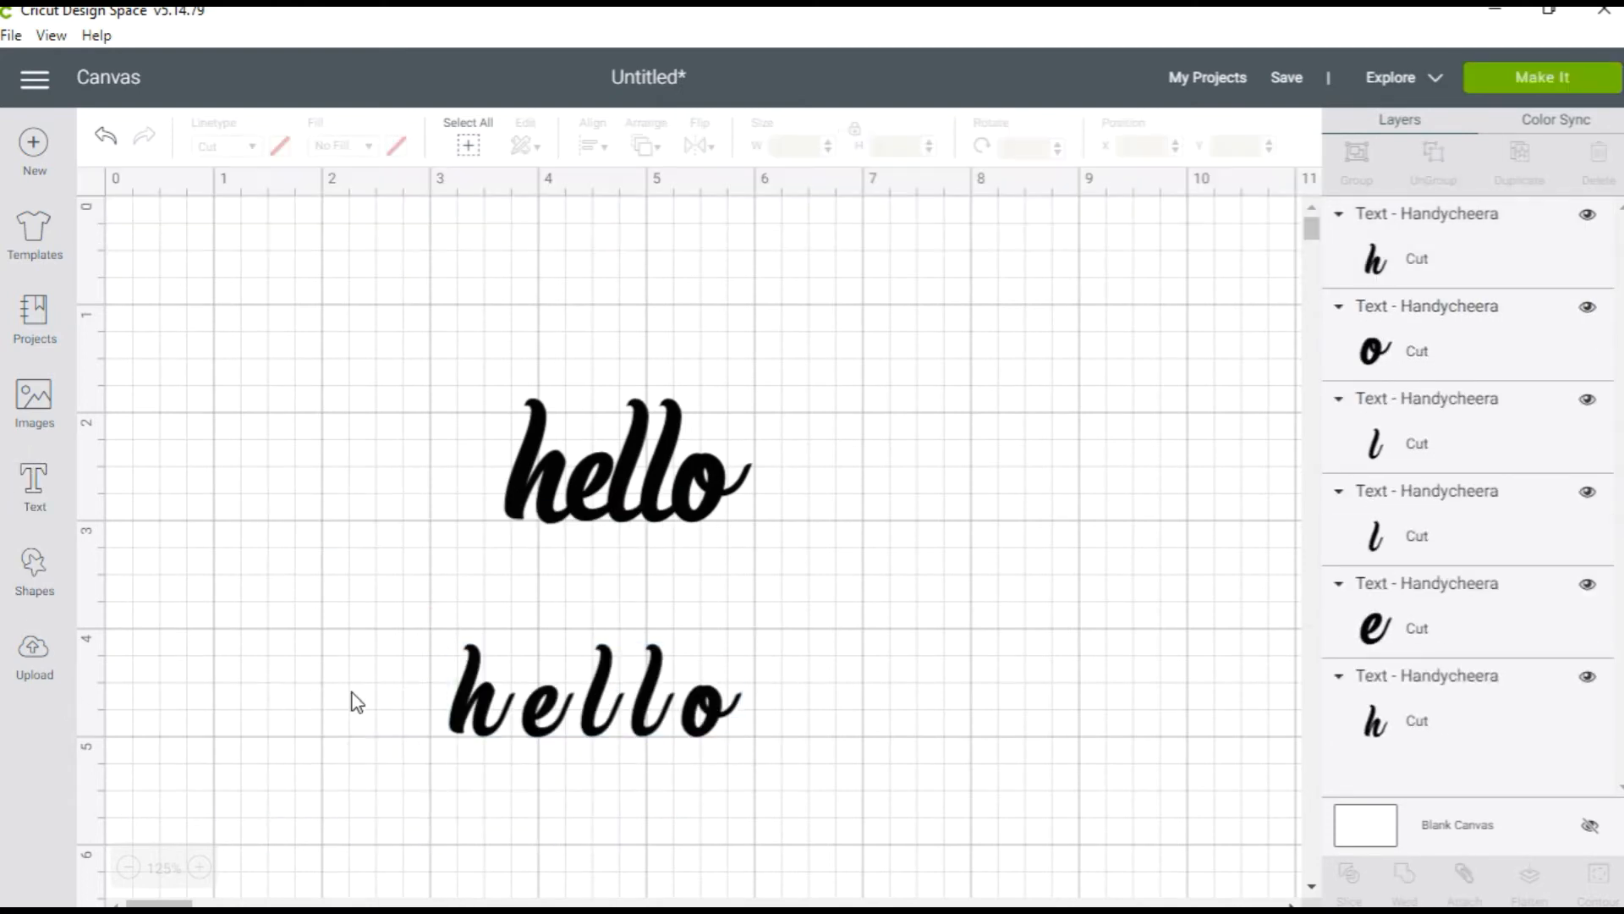
Set the letter spacing of the lower "hello" to 0
{"action": "left_click", "coordinate": [558, 726]}
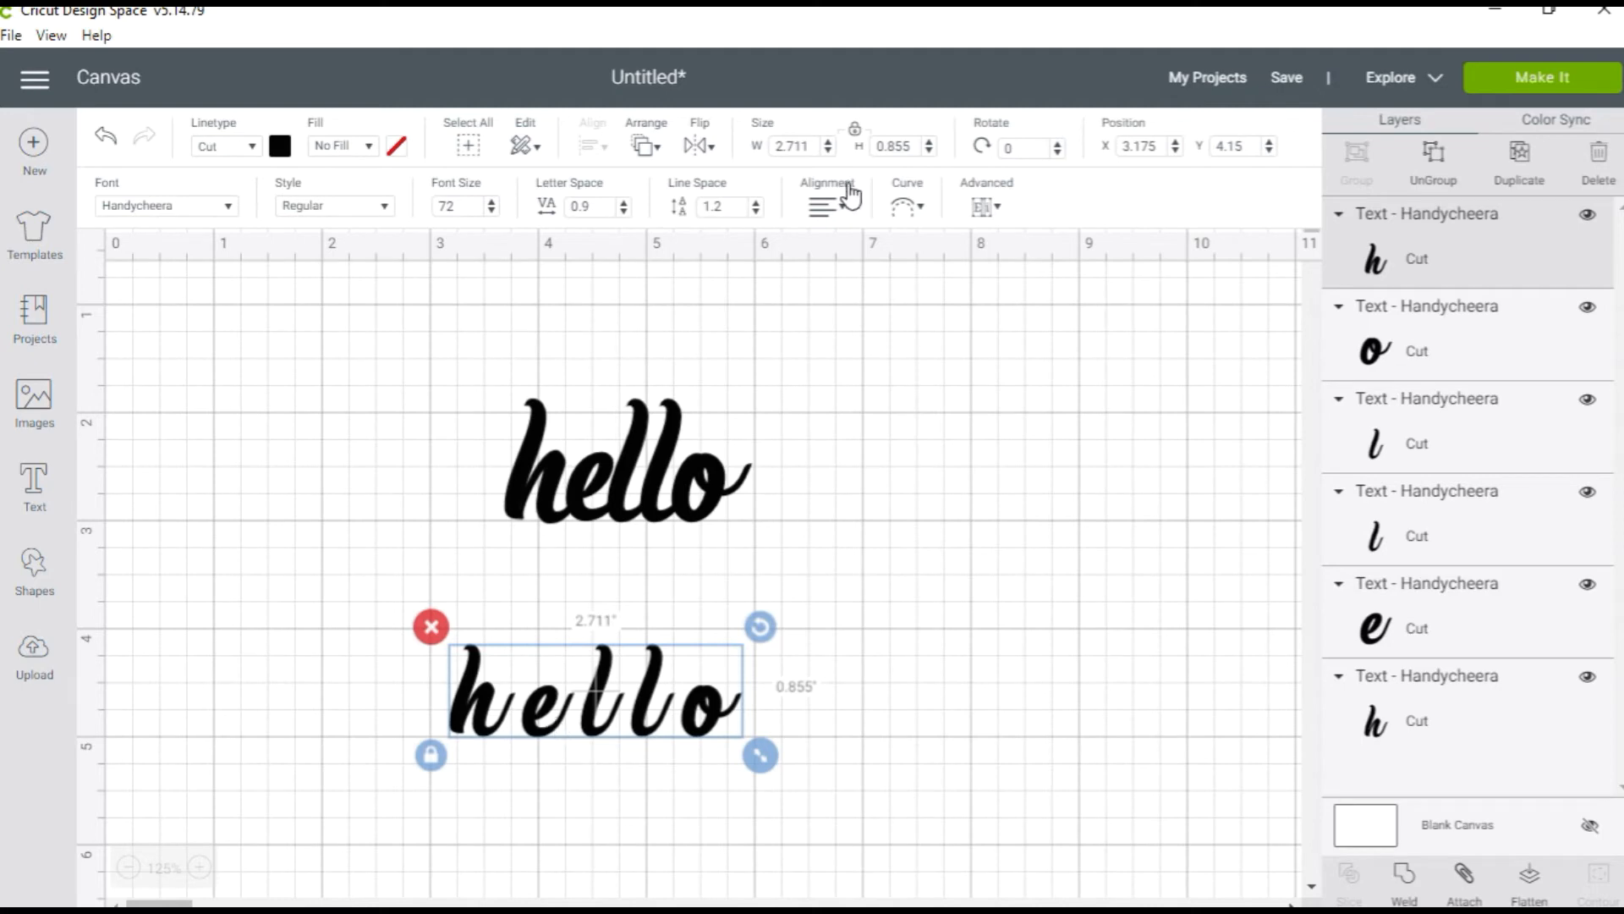
{"action": "left_click", "coordinate": [624, 211]}
{"action": "left_click", "coordinate": [624, 211]}
{"action": "left_click", "coordinate": [623, 211]}
{"action": "left_click", "coordinate": [604, 204]}
{"action": "type", "text": "0"}
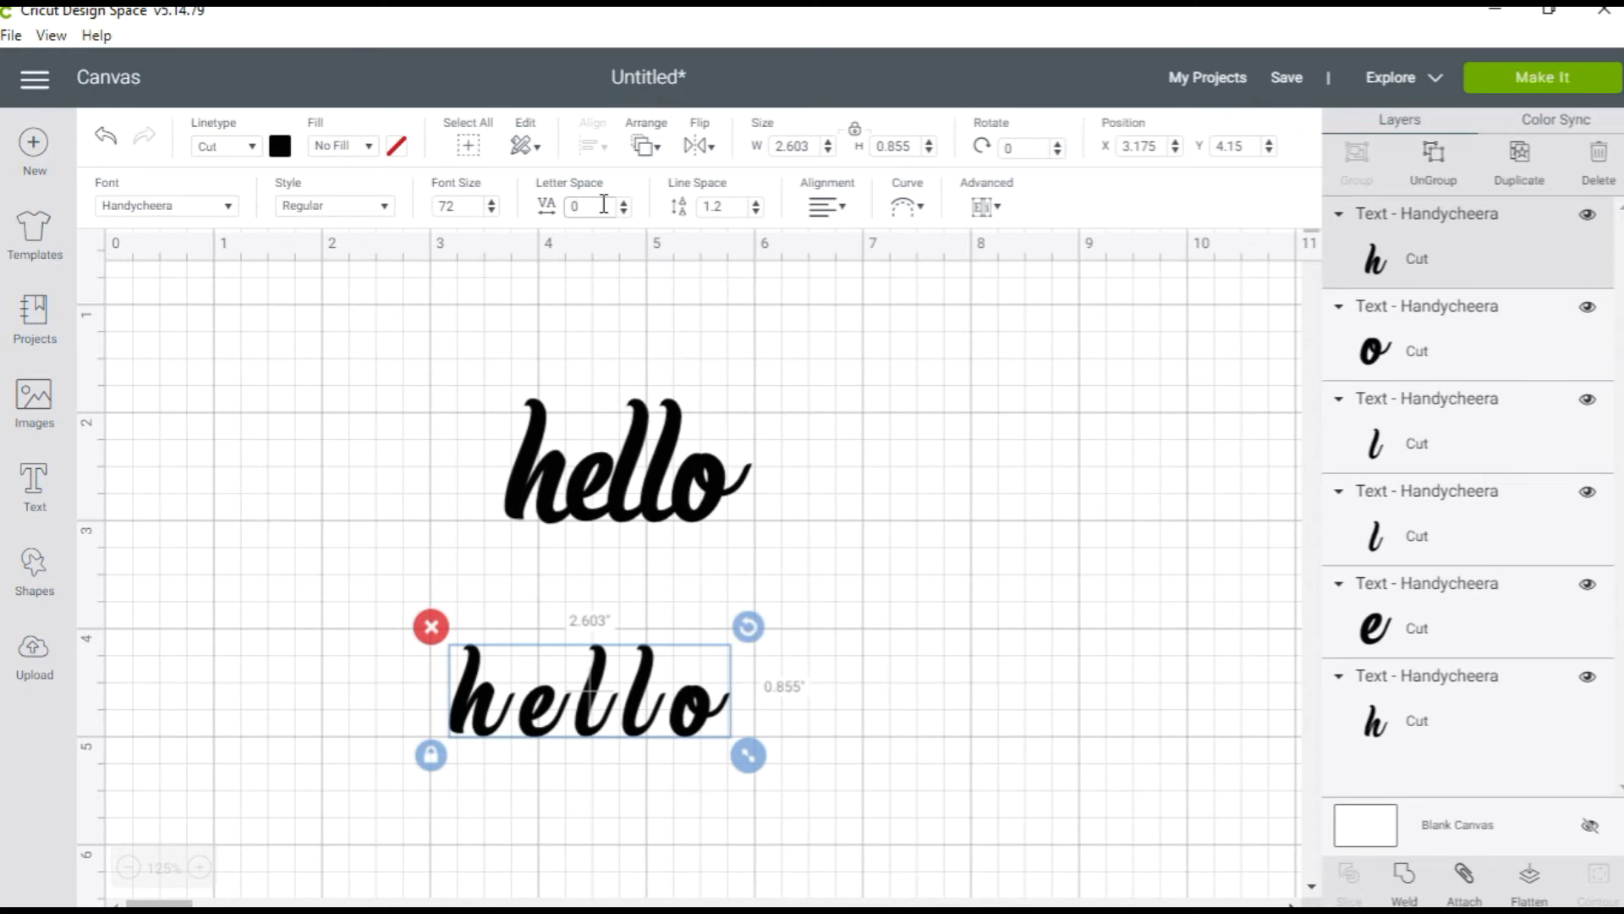
{"action": "key", "text": "Return"}
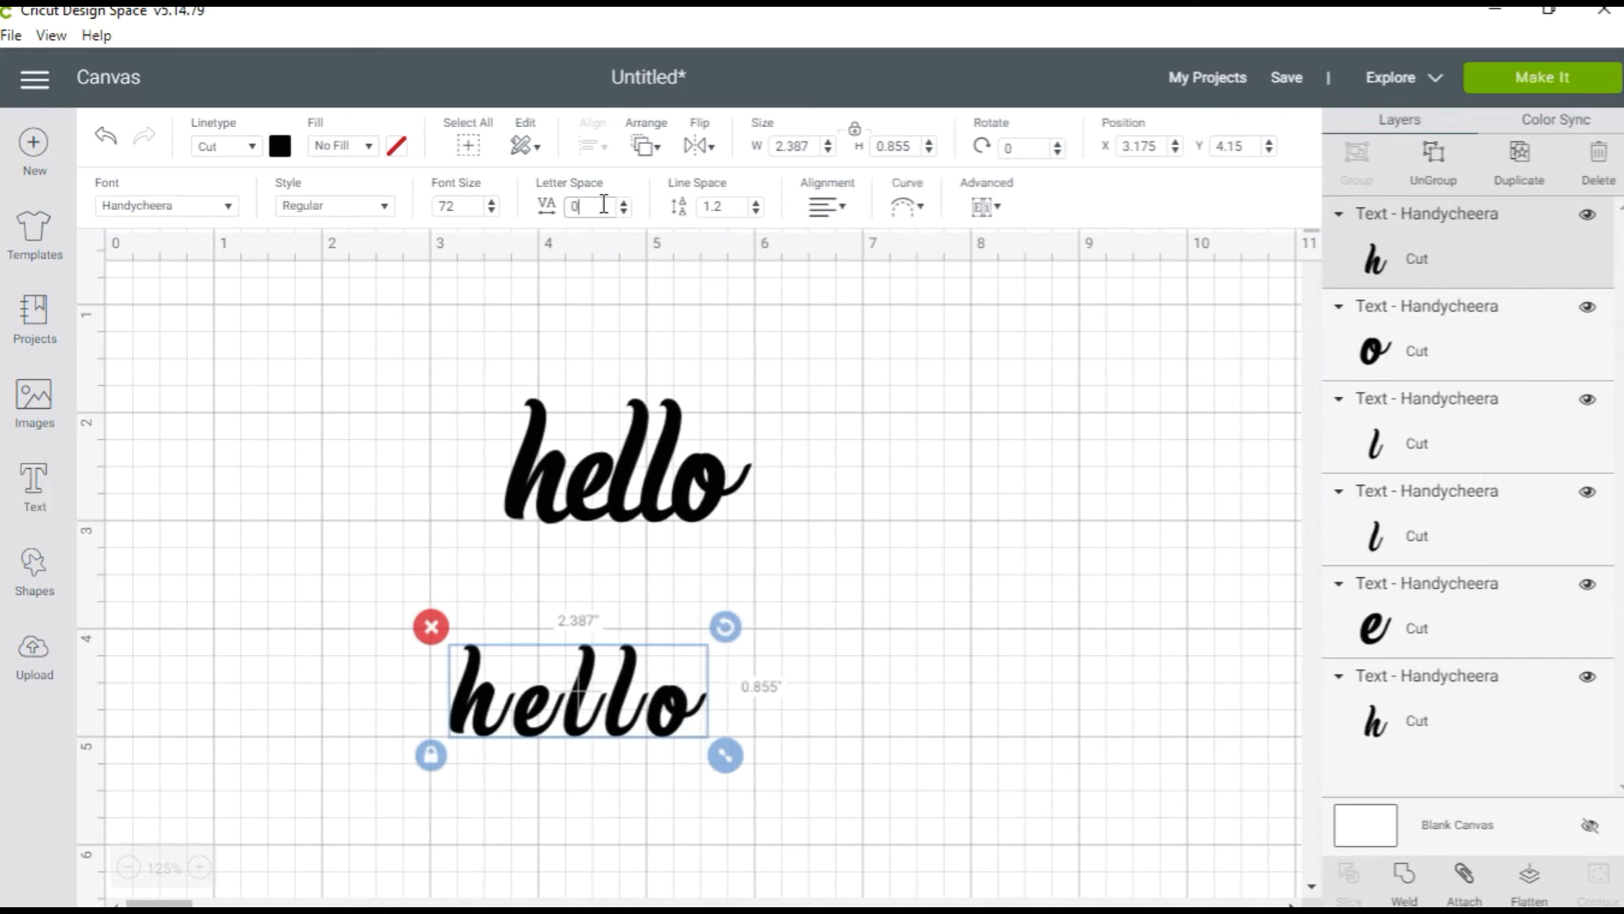
Try a letter spacing of -1 on the lower "hello" and undo it
{"action": "key", "text": "BackSpace"}
{"action": "type", "text": "-1"}
{"action": "key", "text": "Return"}
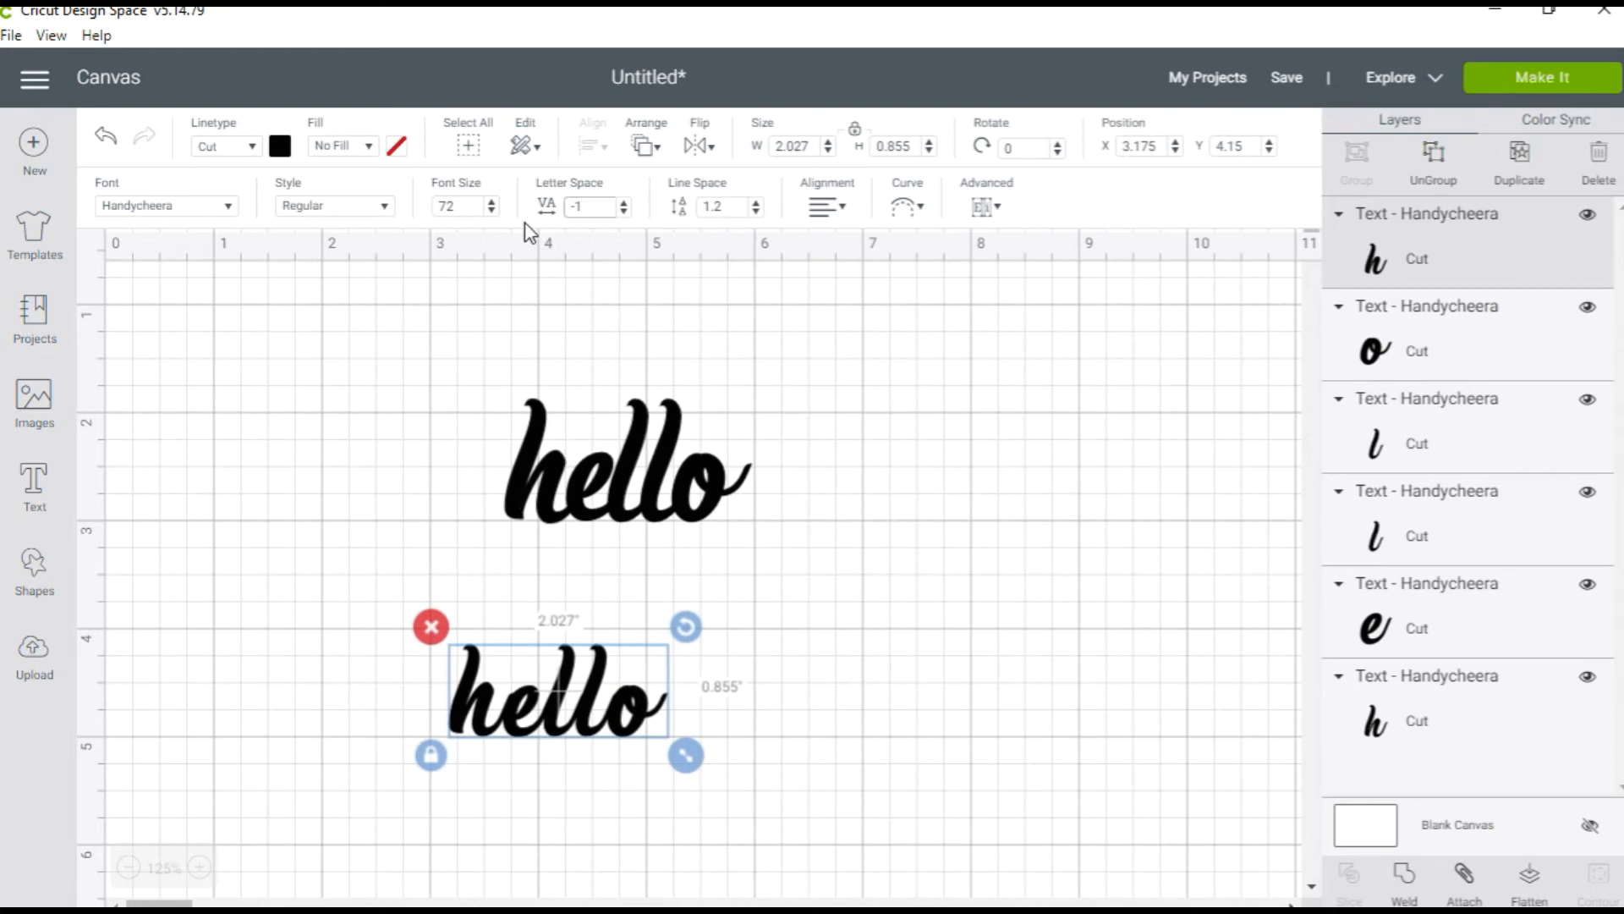
{"action": "left_click", "coordinate": [114, 144]}
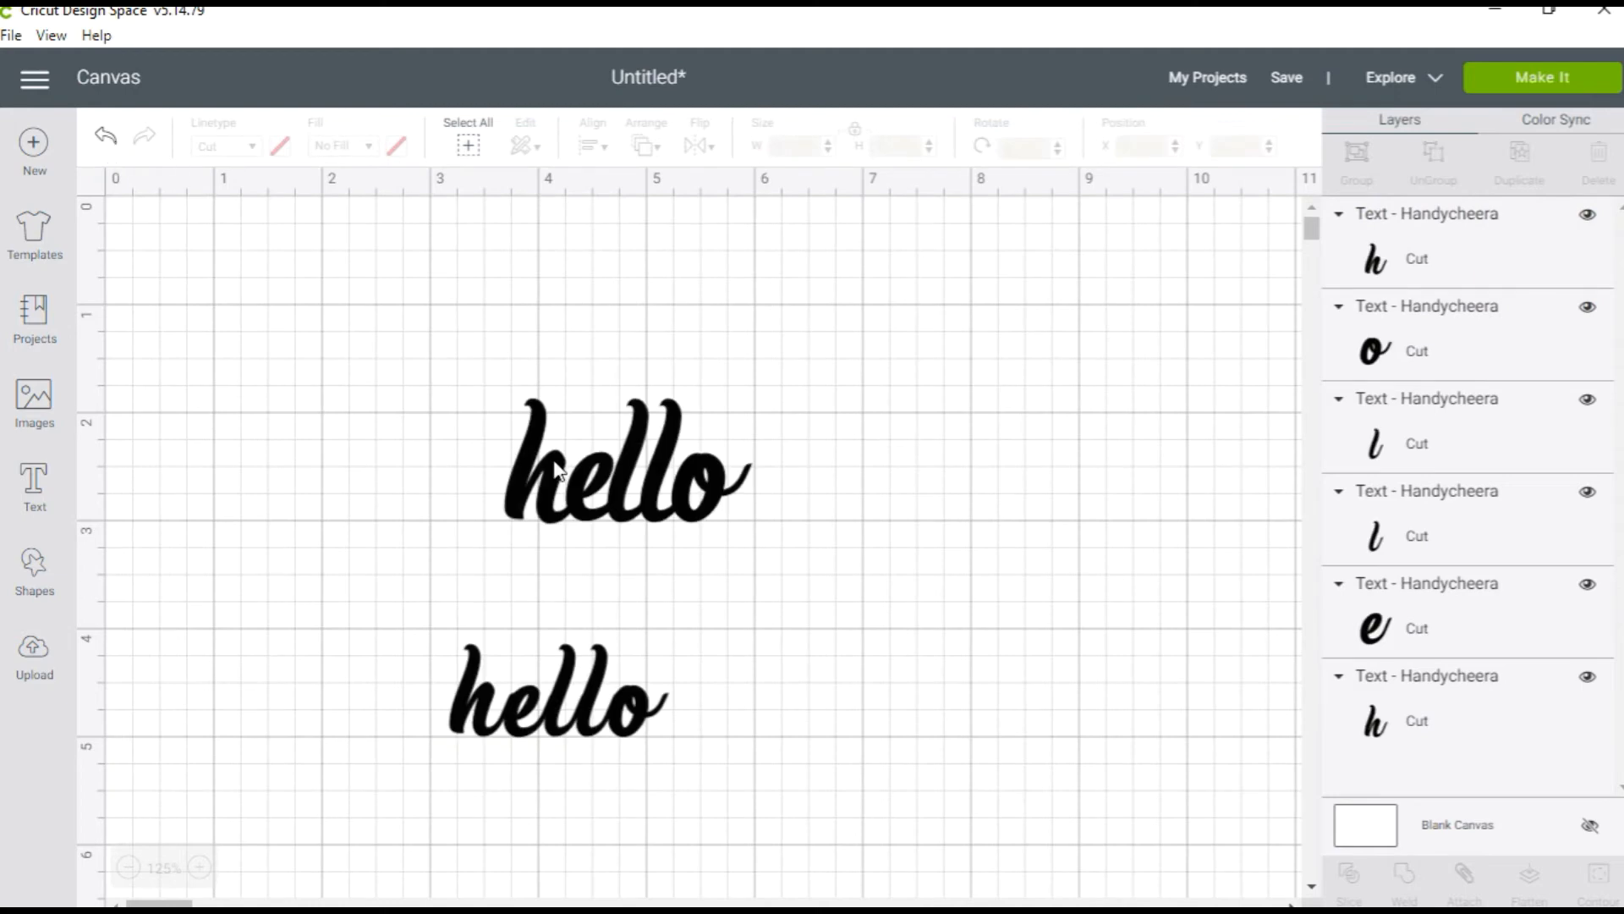
{"action": "left_click", "coordinate": [110, 150]}
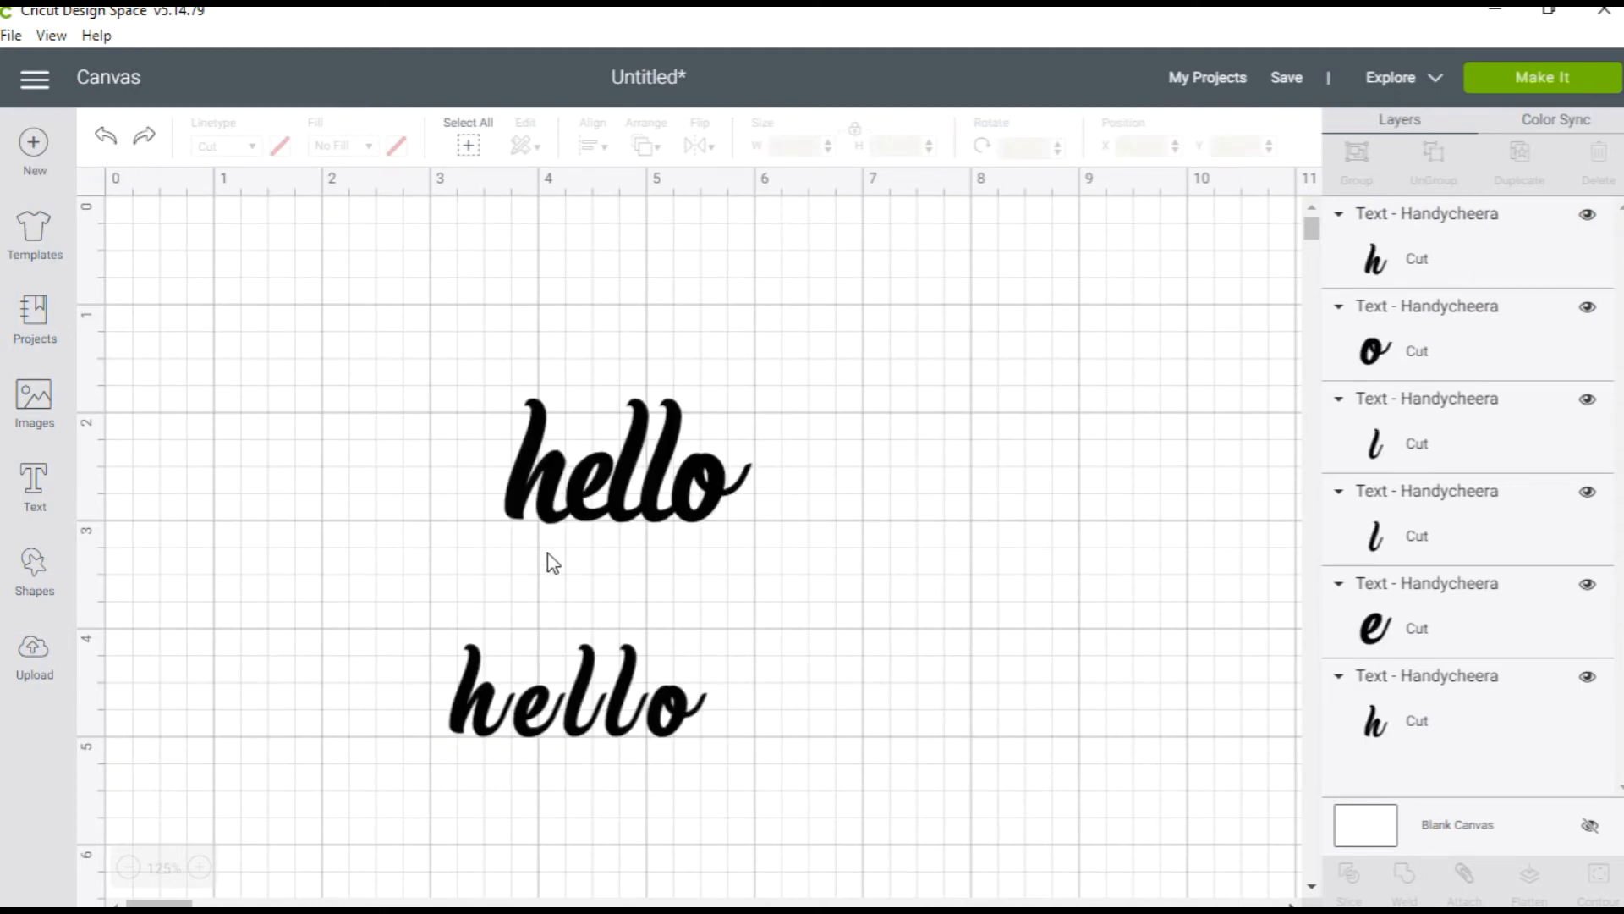
Ungroup the lower "hello" and move its letters closer together until they overlap, with the h at about X 3.34, Y 4.17
{"action": "left_click", "coordinate": [592, 709]}
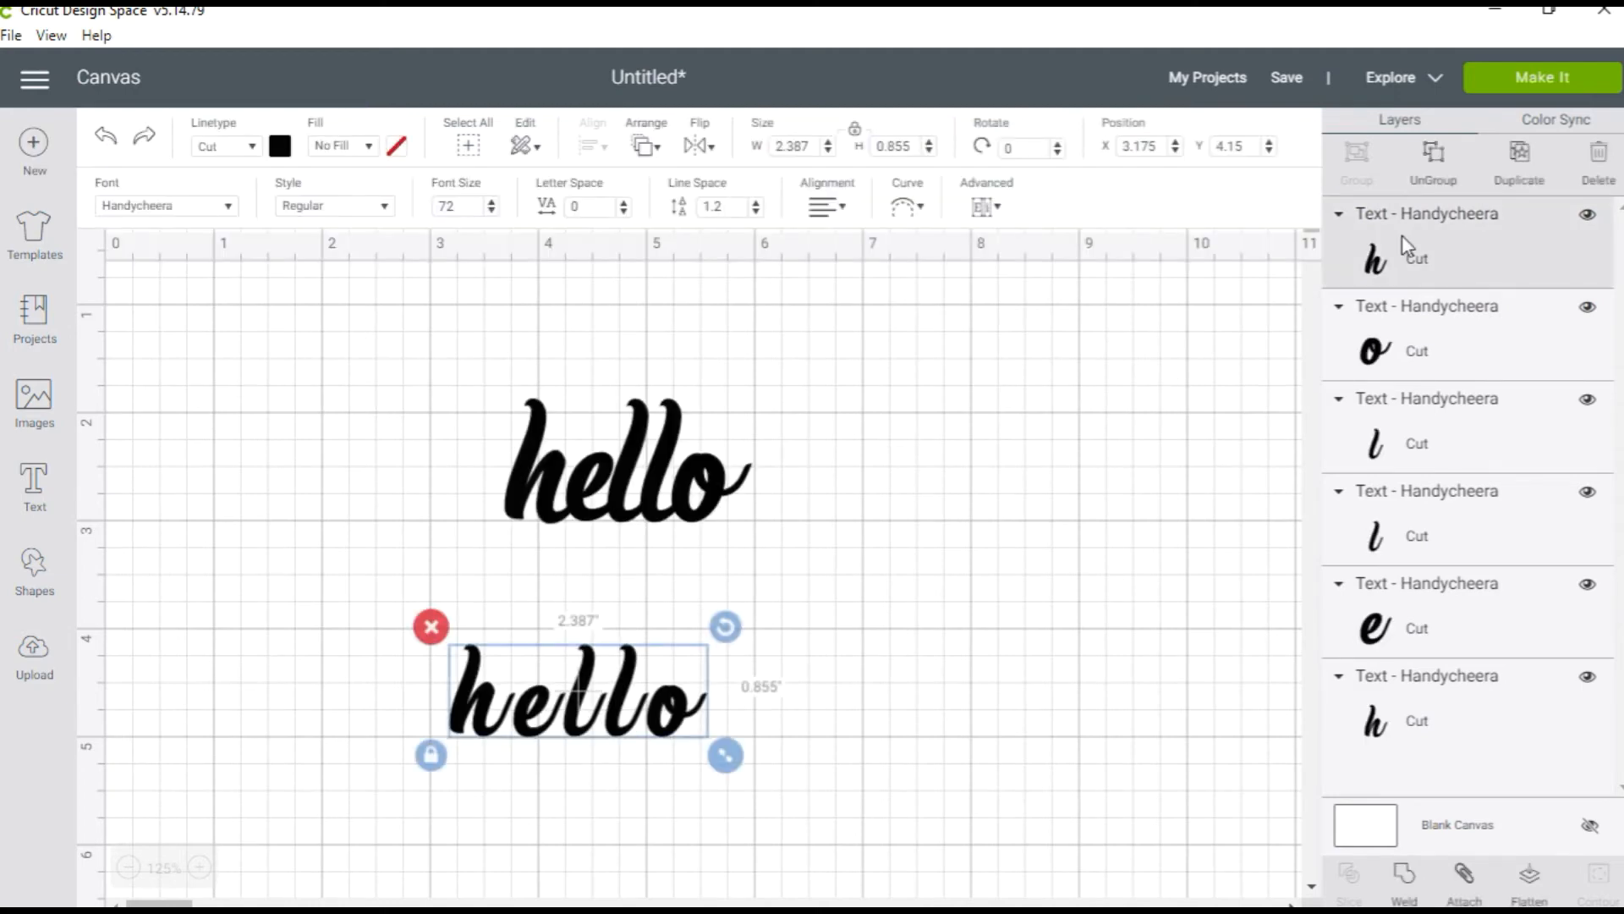
{"action": "left_click", "coordinate": [1453, 177]}
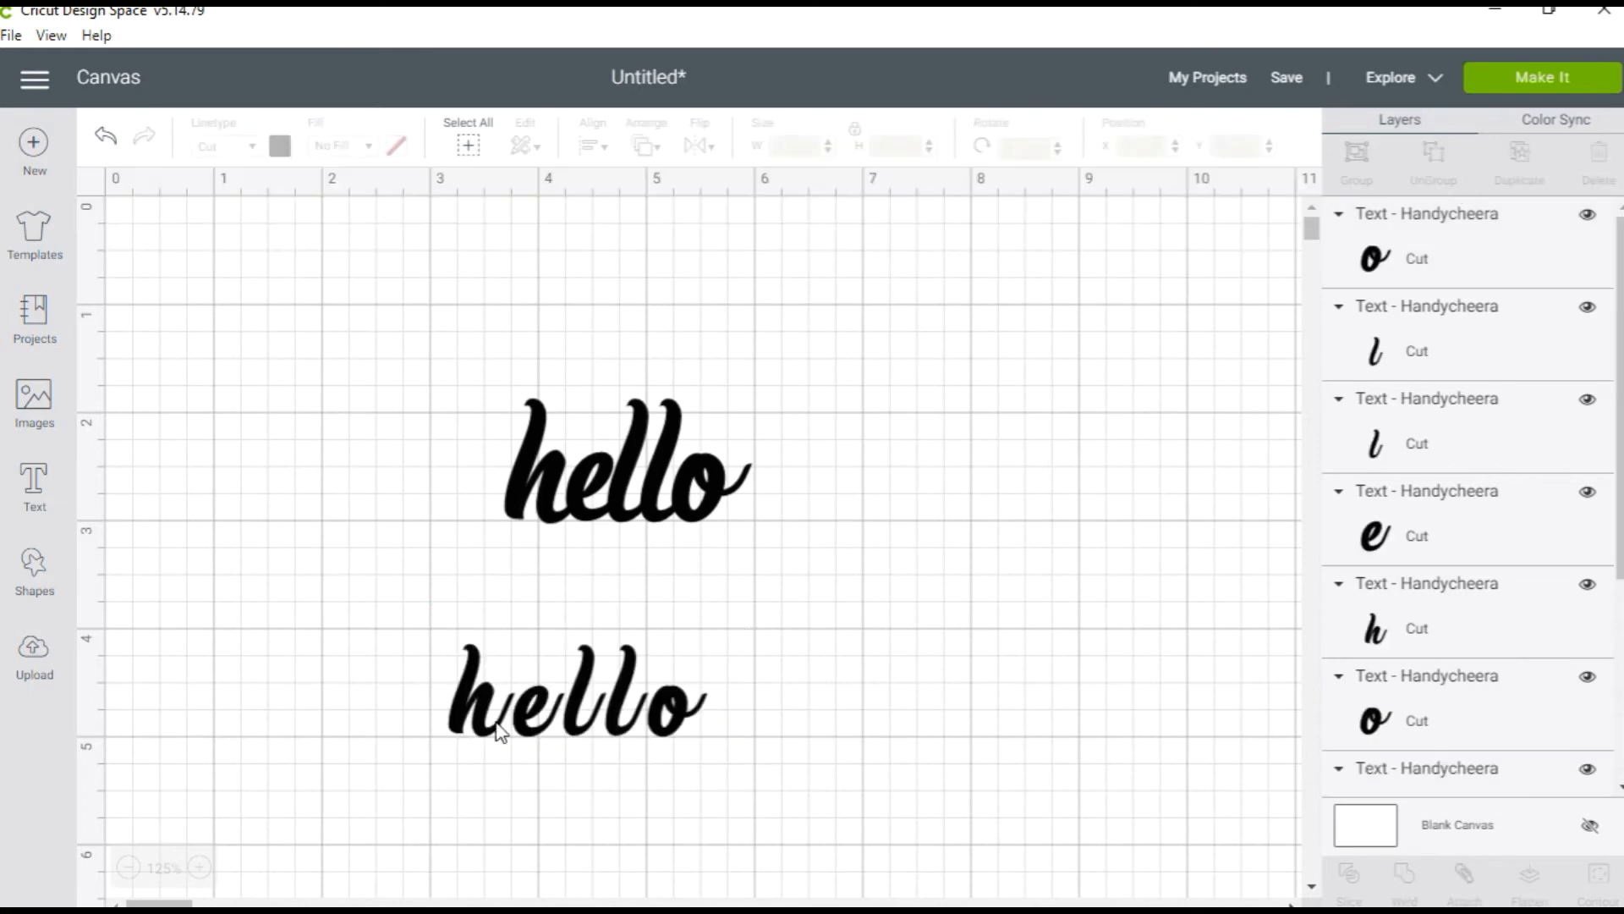
{"action": "left_click_drag", "start_coordinate": [486, 726], "coordinate": [614, 713]}
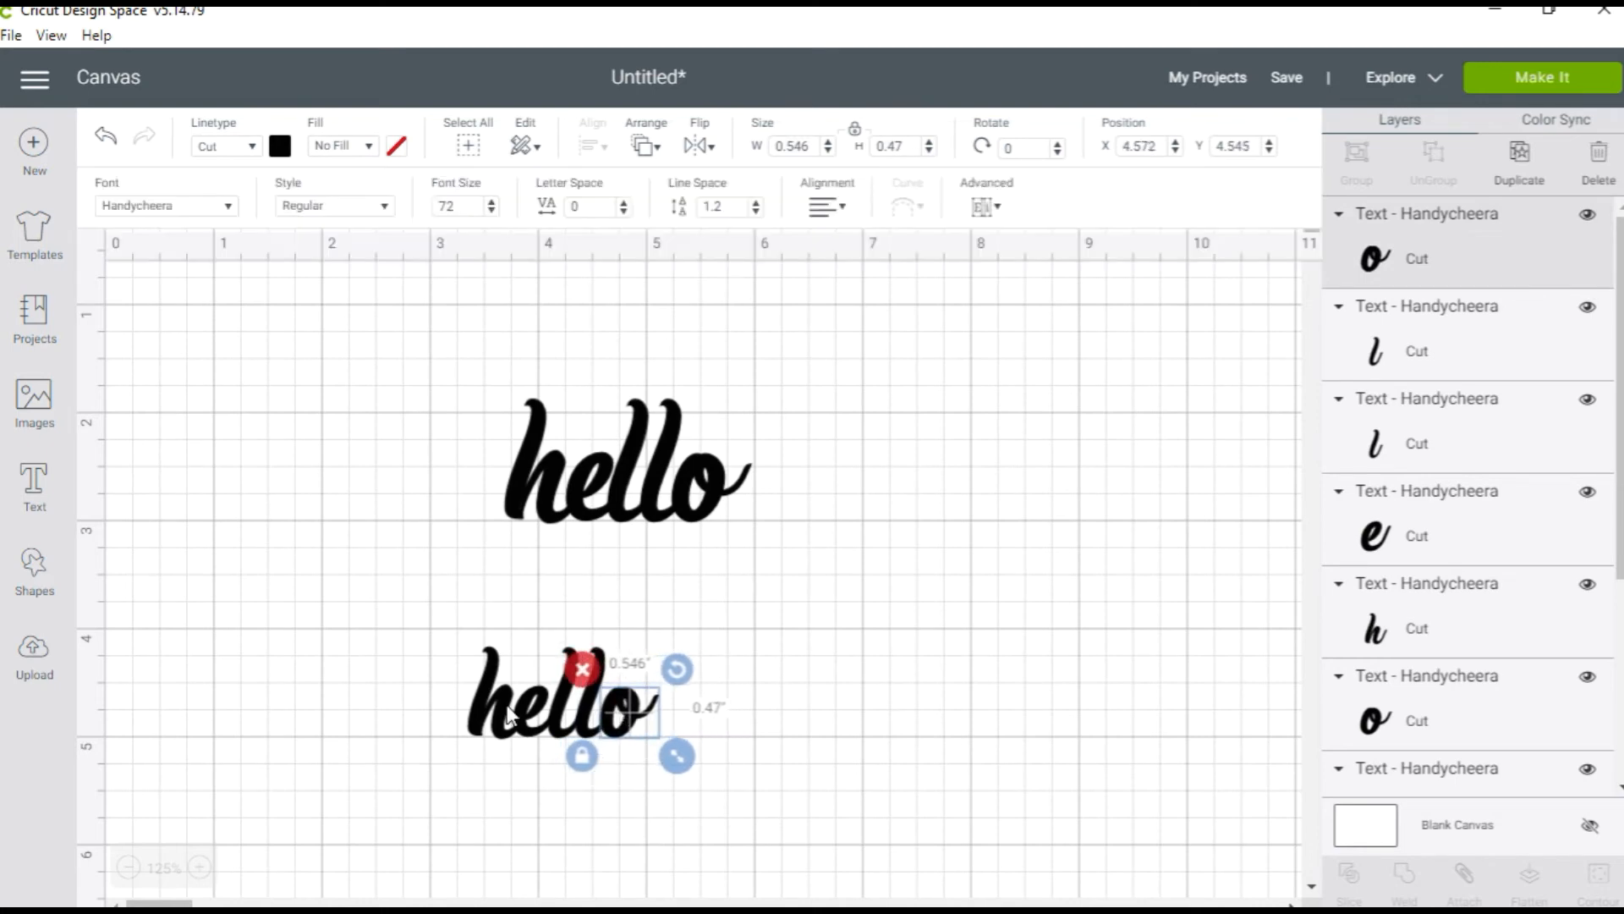
{"action": "left_click", "coordinate": [507, 707]}
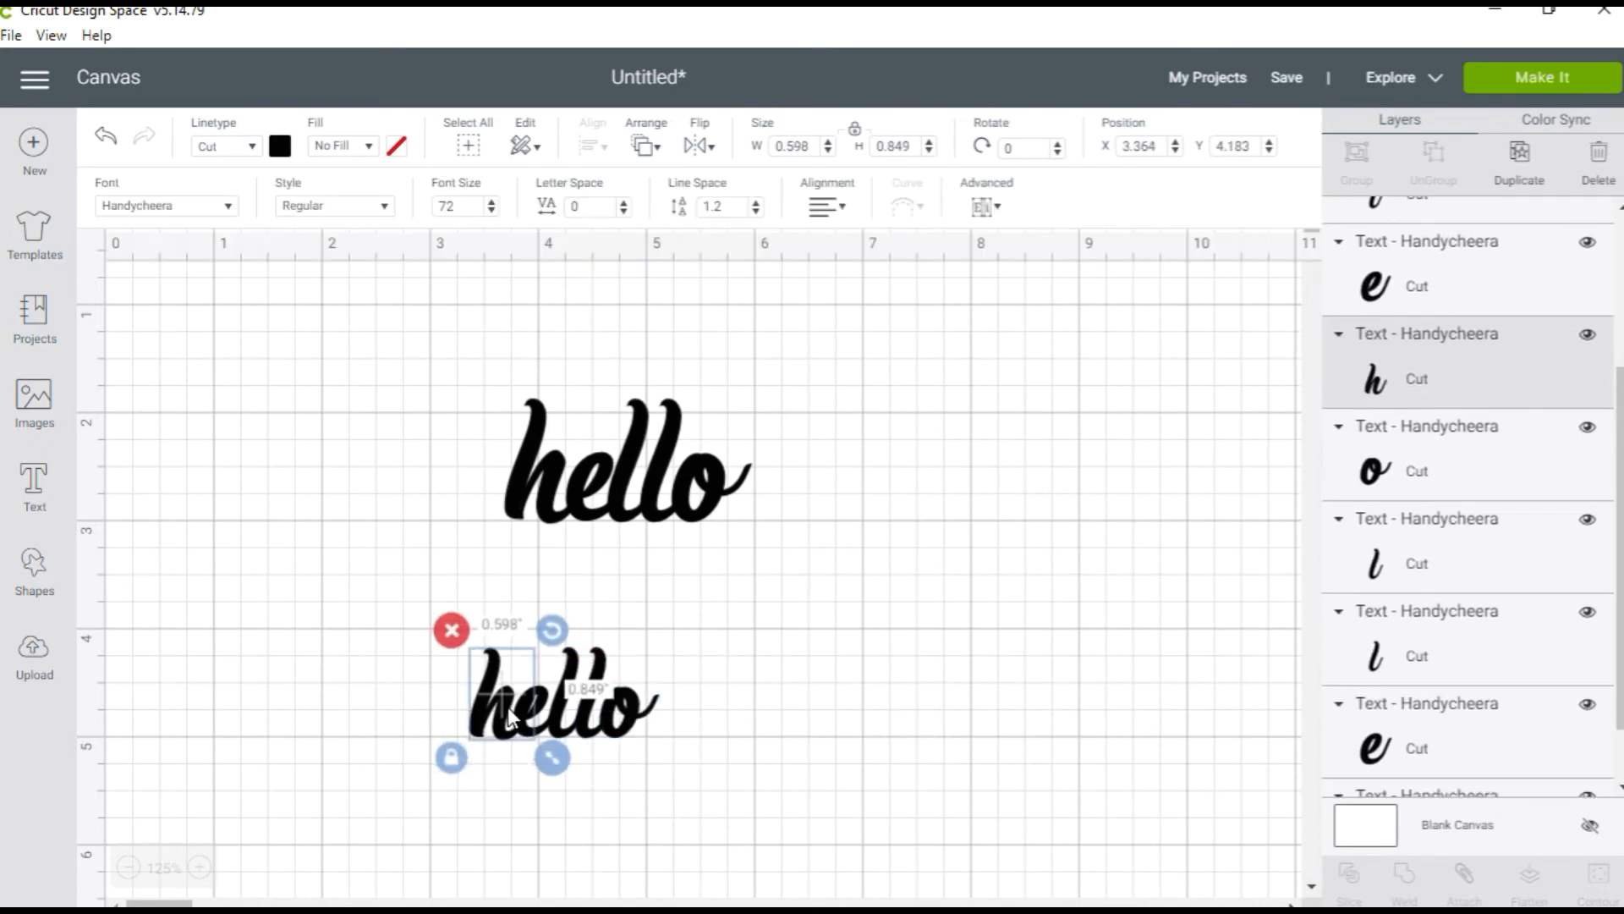
{"action": "left_click_drag", "start_coordinate": [508, 707], "coordinate": [506, 707]}
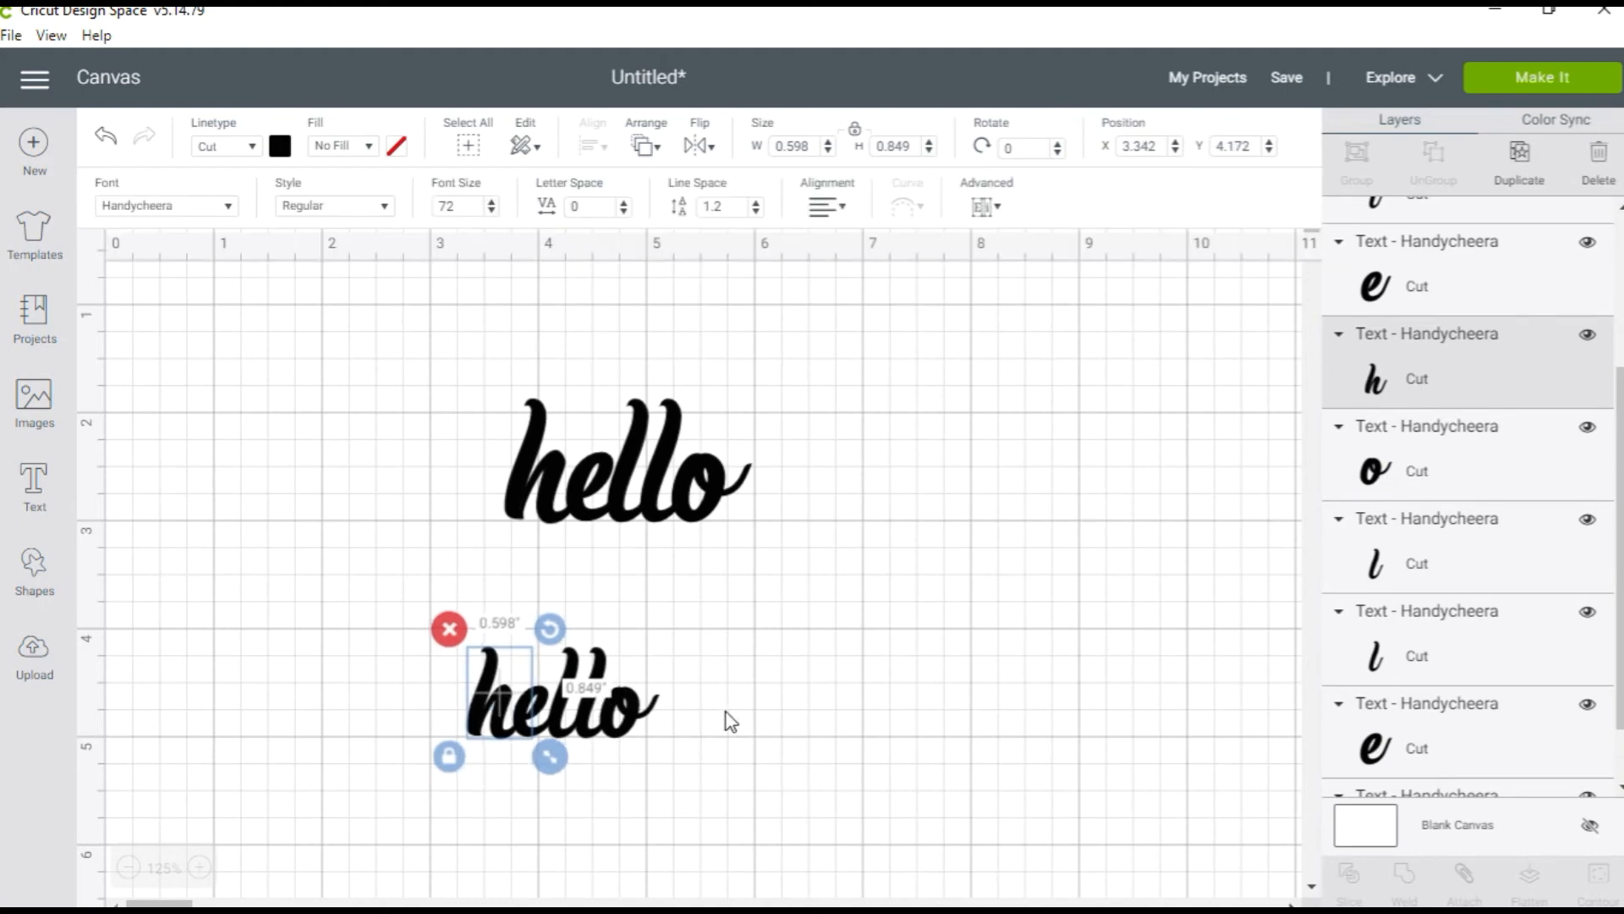
Try welding the letters of the lower "hello", examine the joins up close, and undo the weld
{"action": "left_click_drag", "start_coordinate": [393, 682], "coordinate": [715, 757]}
{"action": "left_click", "coordinate": [1404, 875]}
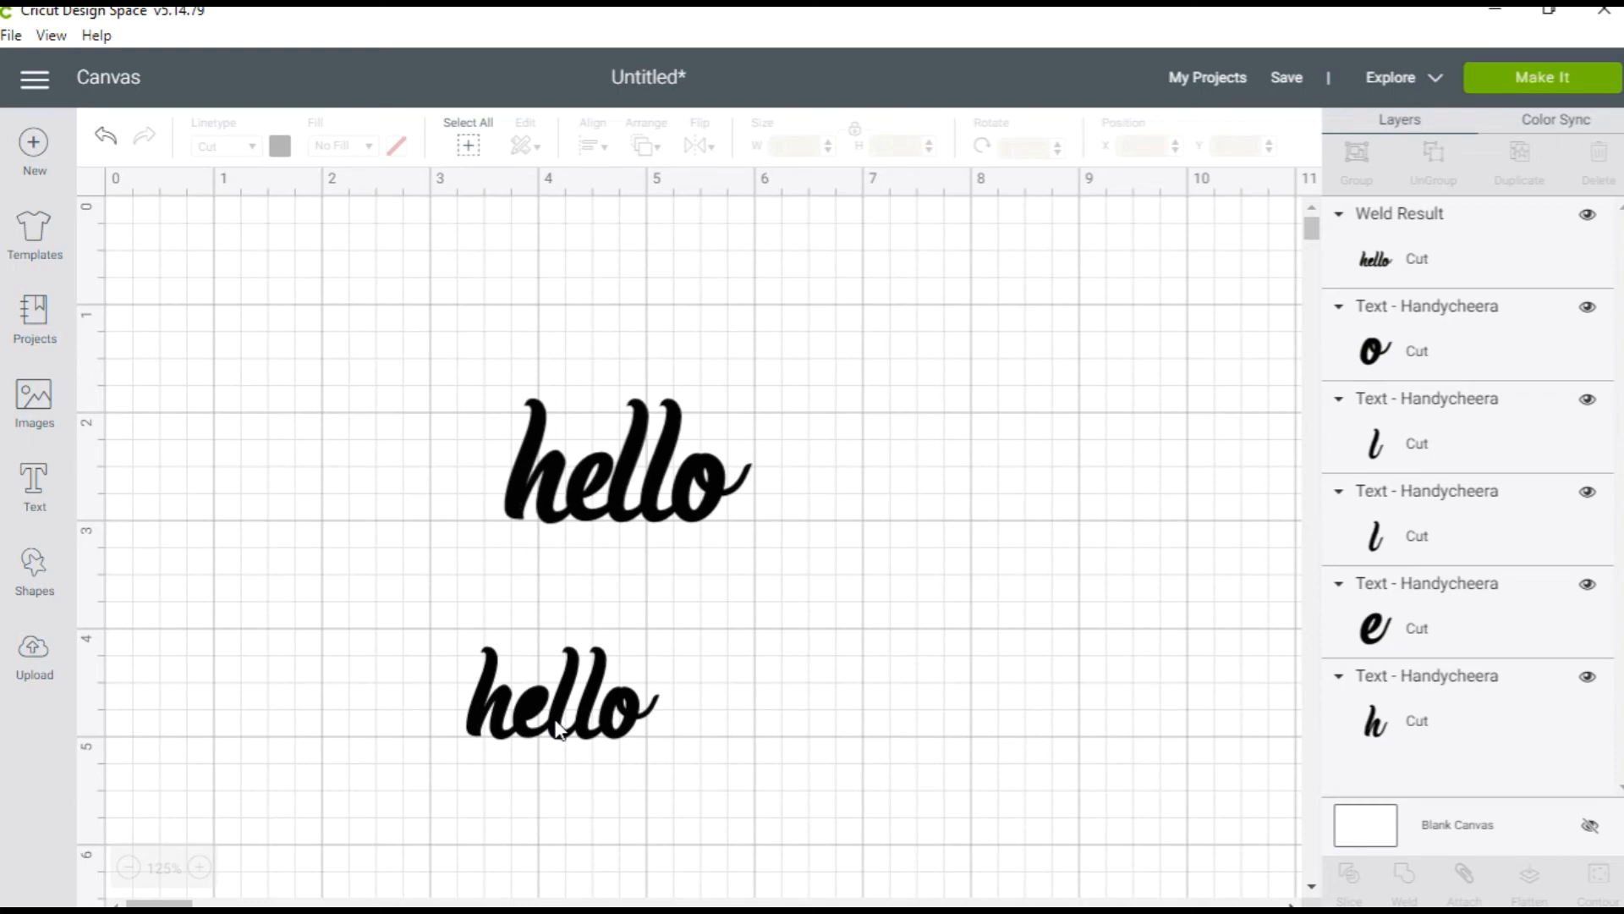
{"action": "left_click", "coordinate": [529, 724]}
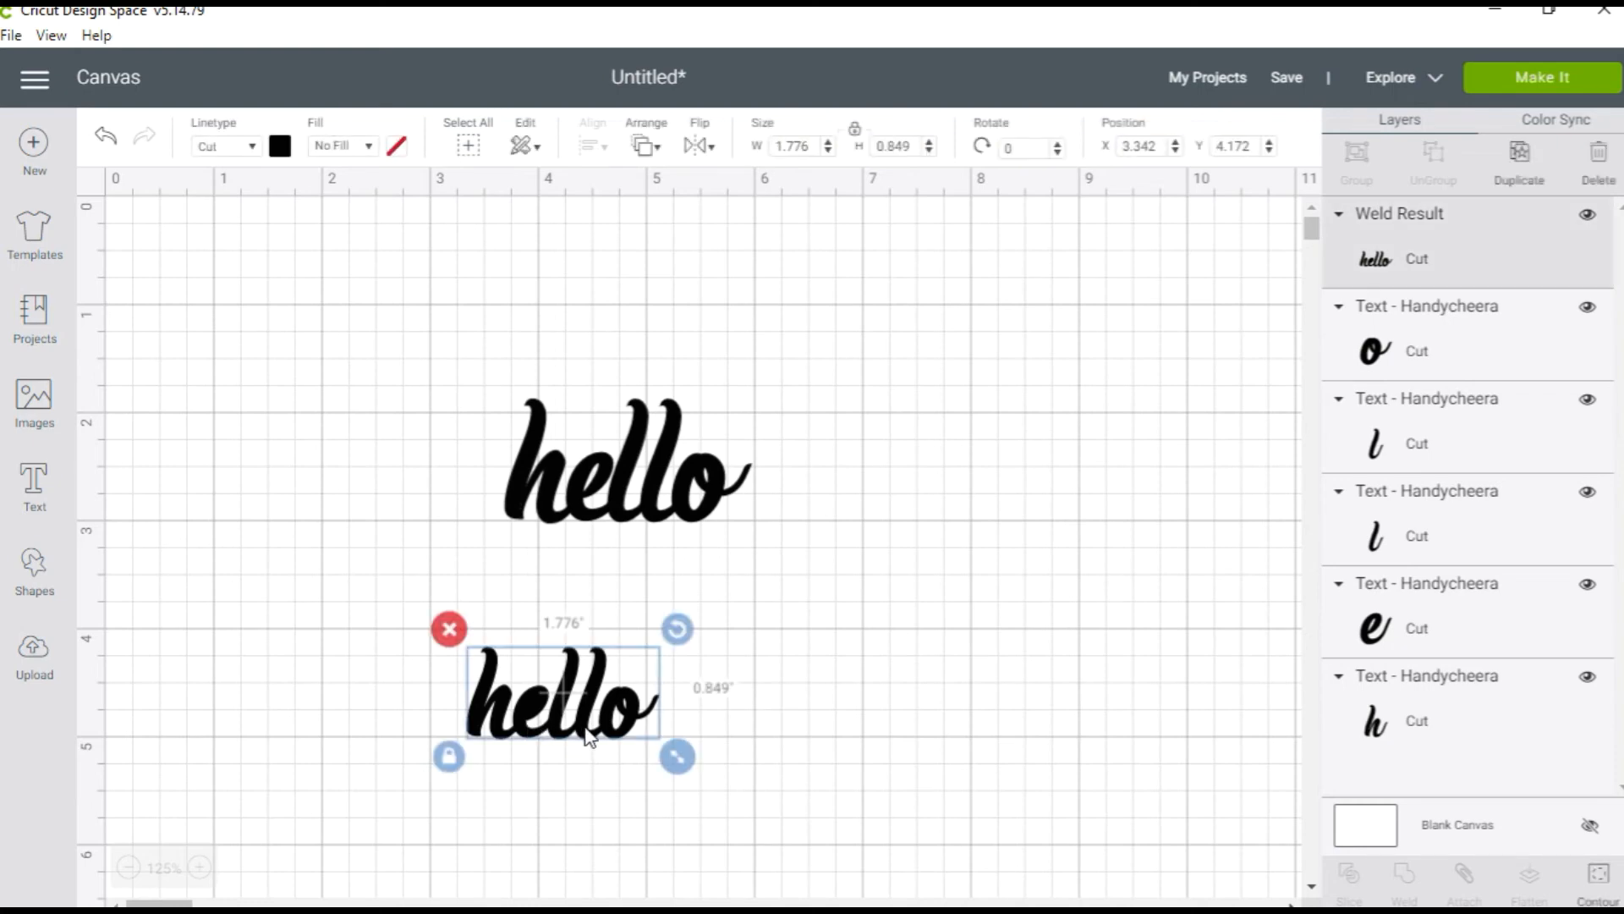
{"action": "left_click", "coordinate": [199, 867]}
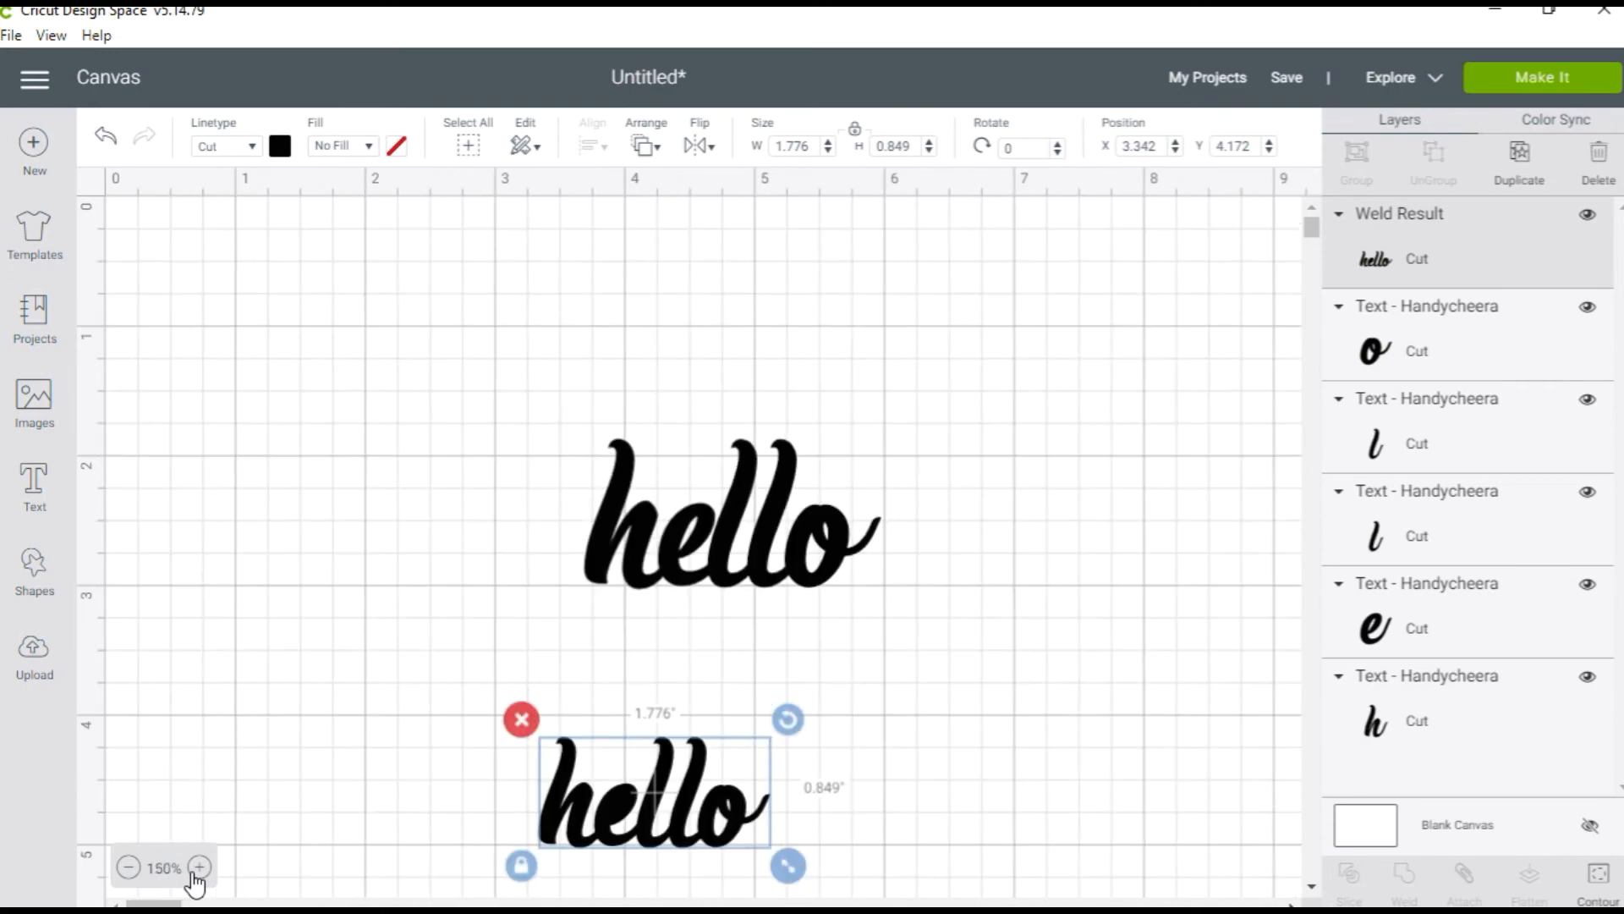
{"action": "left_click", "coordinate": [198, 866]}
{"action": "mouse_move", "coordinate": [1310, 226]}
{"action": "left_mouse_down"}
{"action": "mouse_move", "coordinate": [1317, 260]}
{"action": "mouse_move", "coordinate": [1313, 229]}
{"action": "left_mouse_up"}
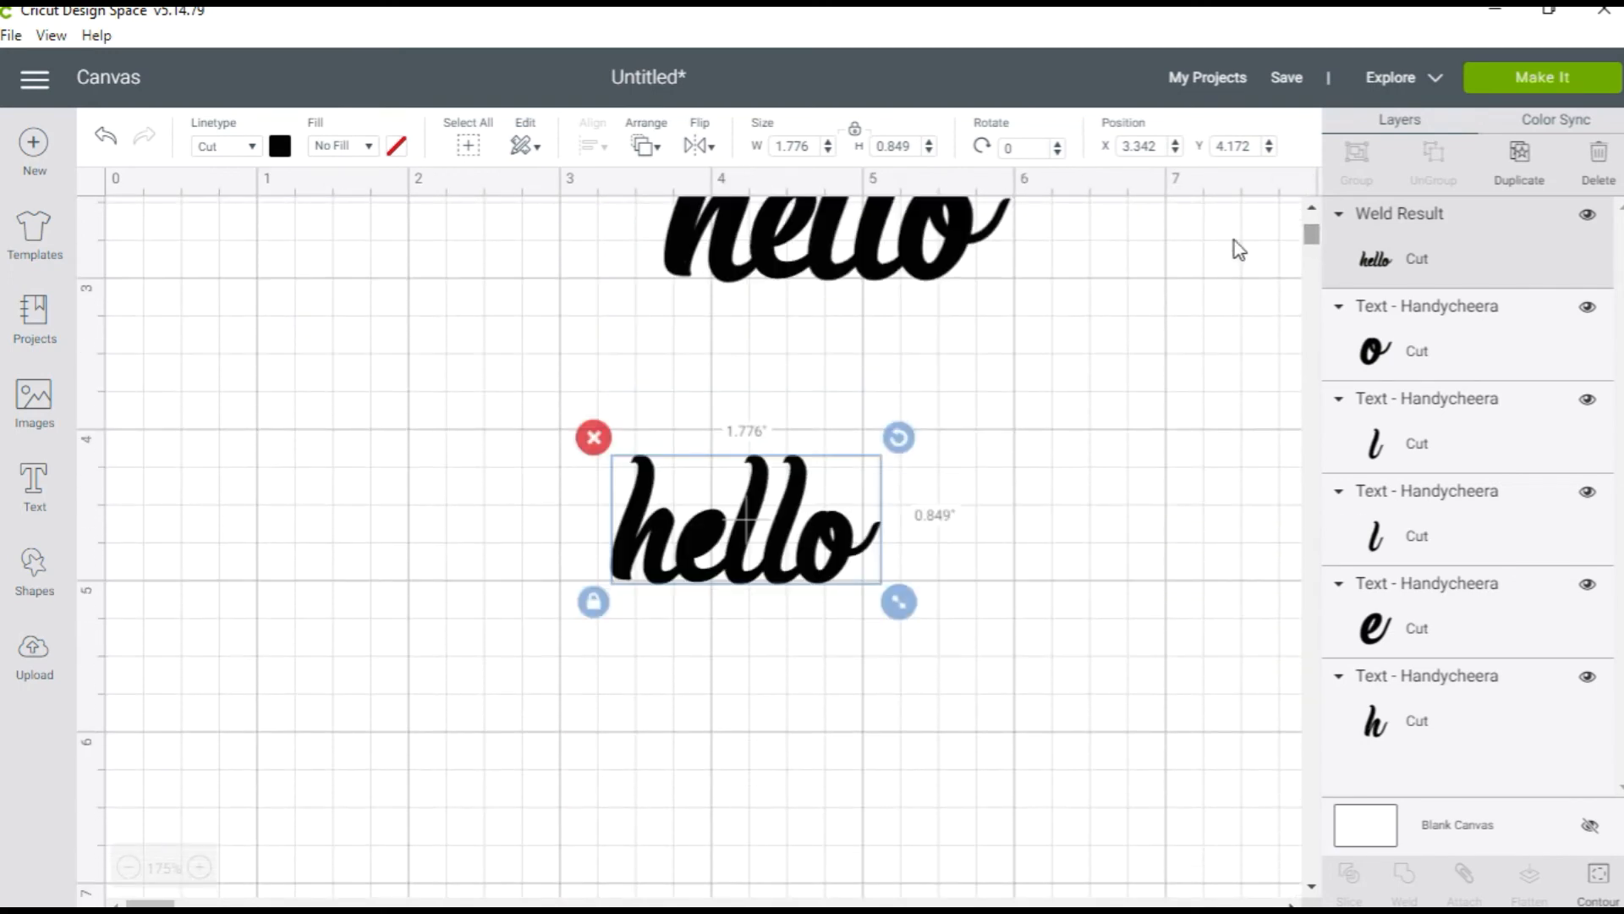
{"action": "left_click", "coordinate": [199, 866]}
{"action": "left_click_drag", "start_coordinate": [161, 903], "coordinate": [167, 904]}
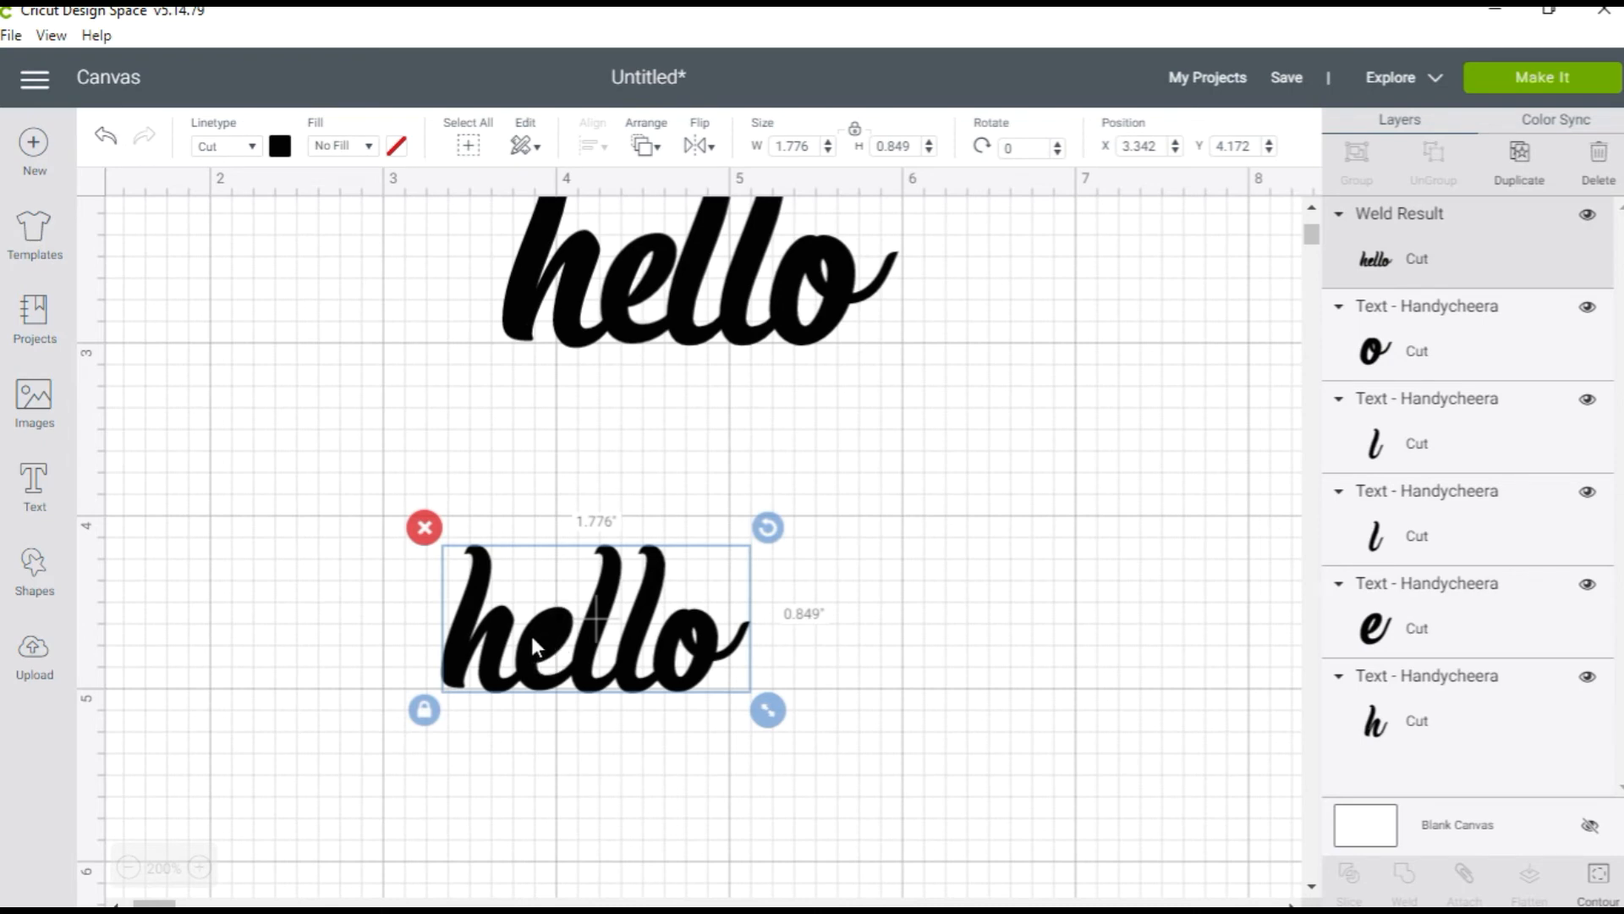
{"action": "left_click", "coordinate": [107, 143]}
{"action": "left_click", "coordinate": [107, 142]}
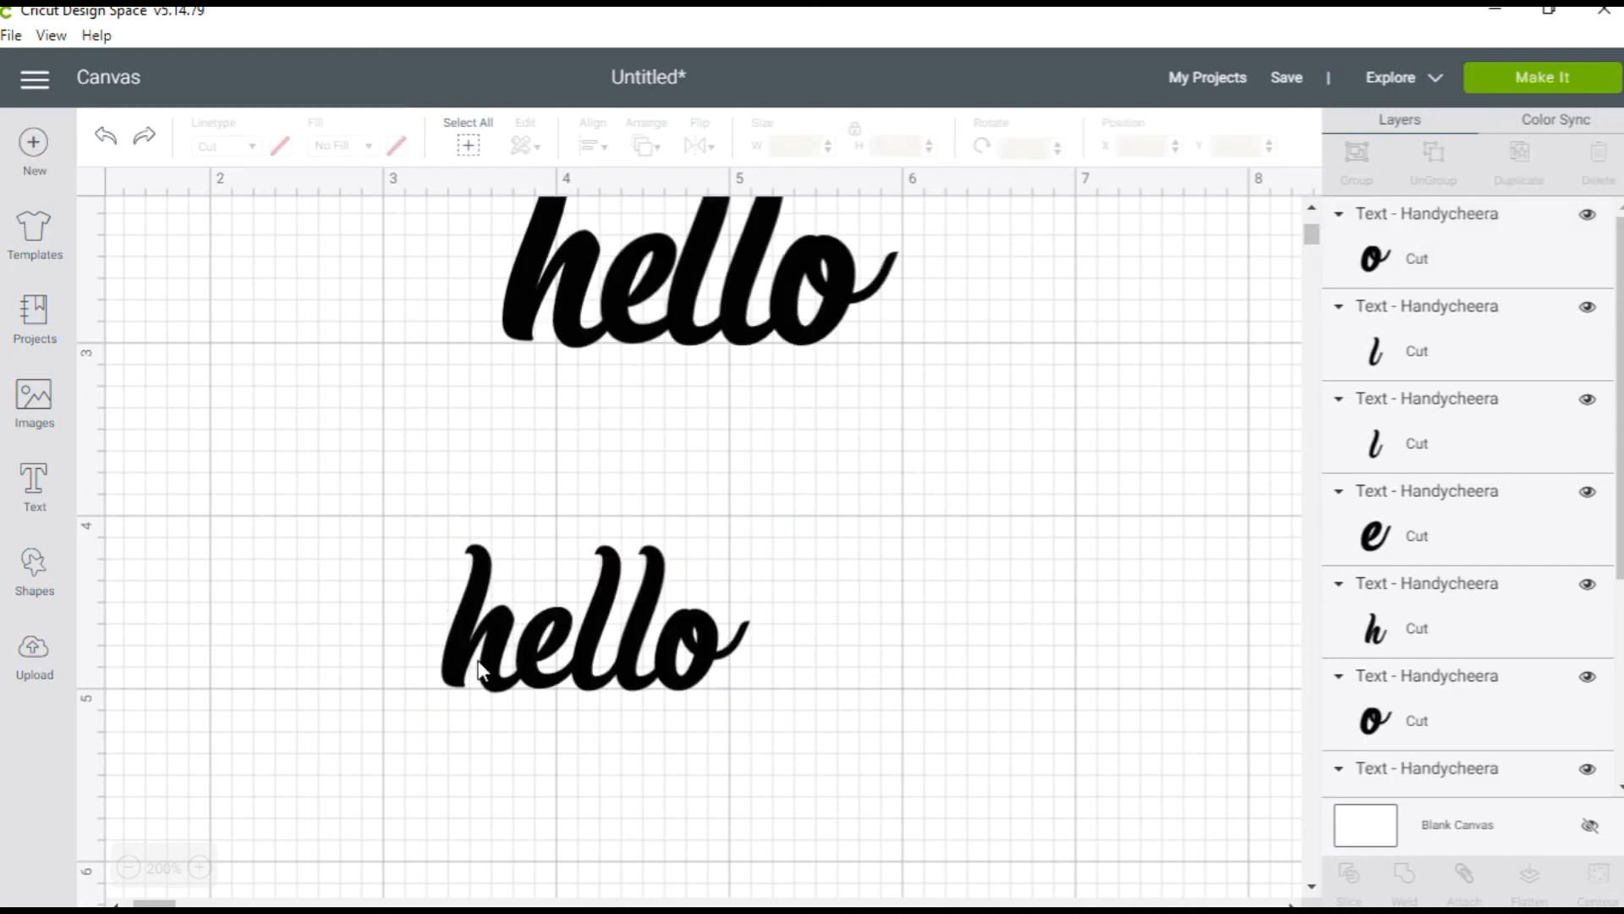
Shift the h of the lower "hello" slightly left to about X 3.31 and fine-tune the first l's position
{"action": "left_click_drag", "start_coordinate": [478, 661], "coordinate": [470, 662]}
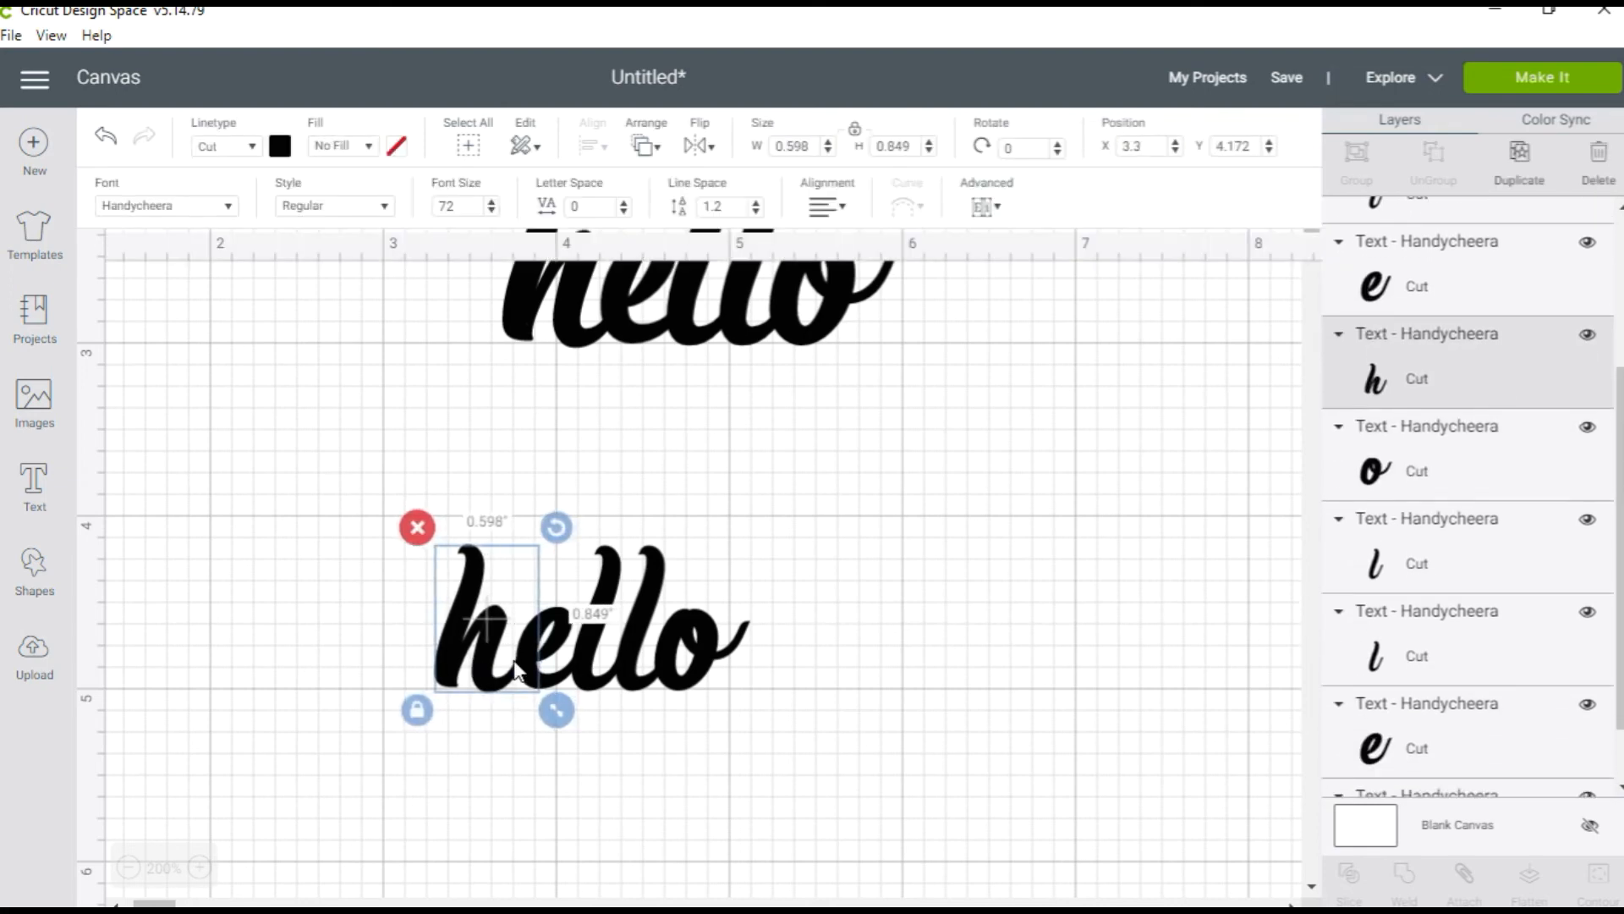
{"action": "left_click_drag", "start_coordinate": [582, 663], "coordinate": [588, 669]}
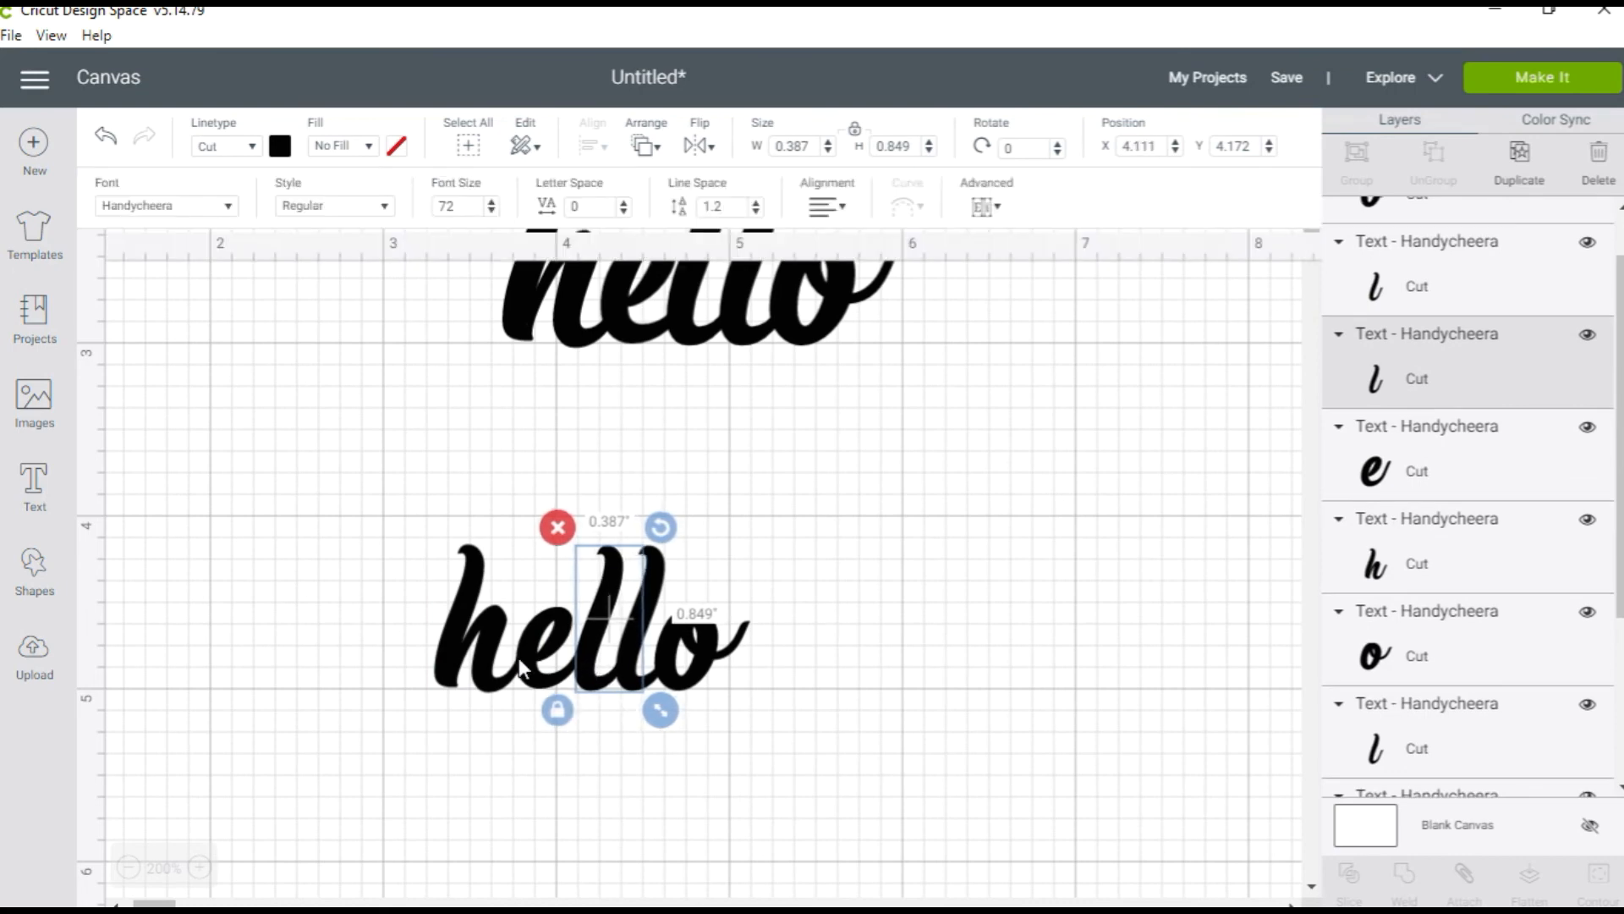
{"action": "left_click_drag", "start_coordinate": [479, 654], "coordinate": [805, 707]}
Weld all letters of the lower "hello" into one shape and move it to about X 3.2, Y 4.17
{"action": "left_click", "coordinate": [429, 636]}
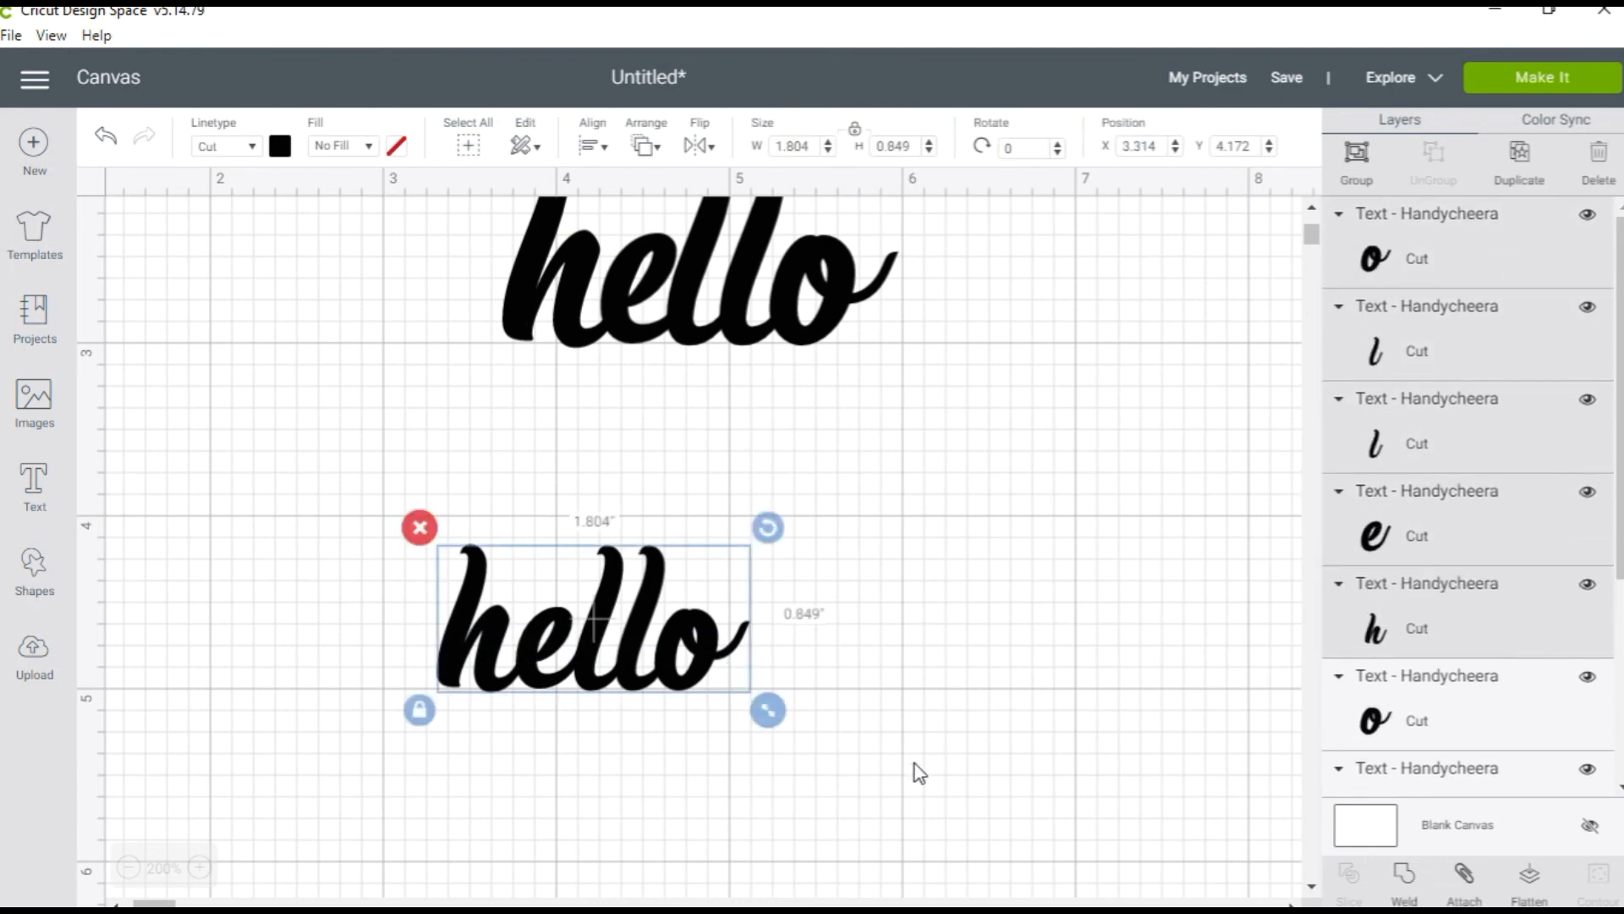
{"action": "left_click", "coordinate": [1401, 885]}
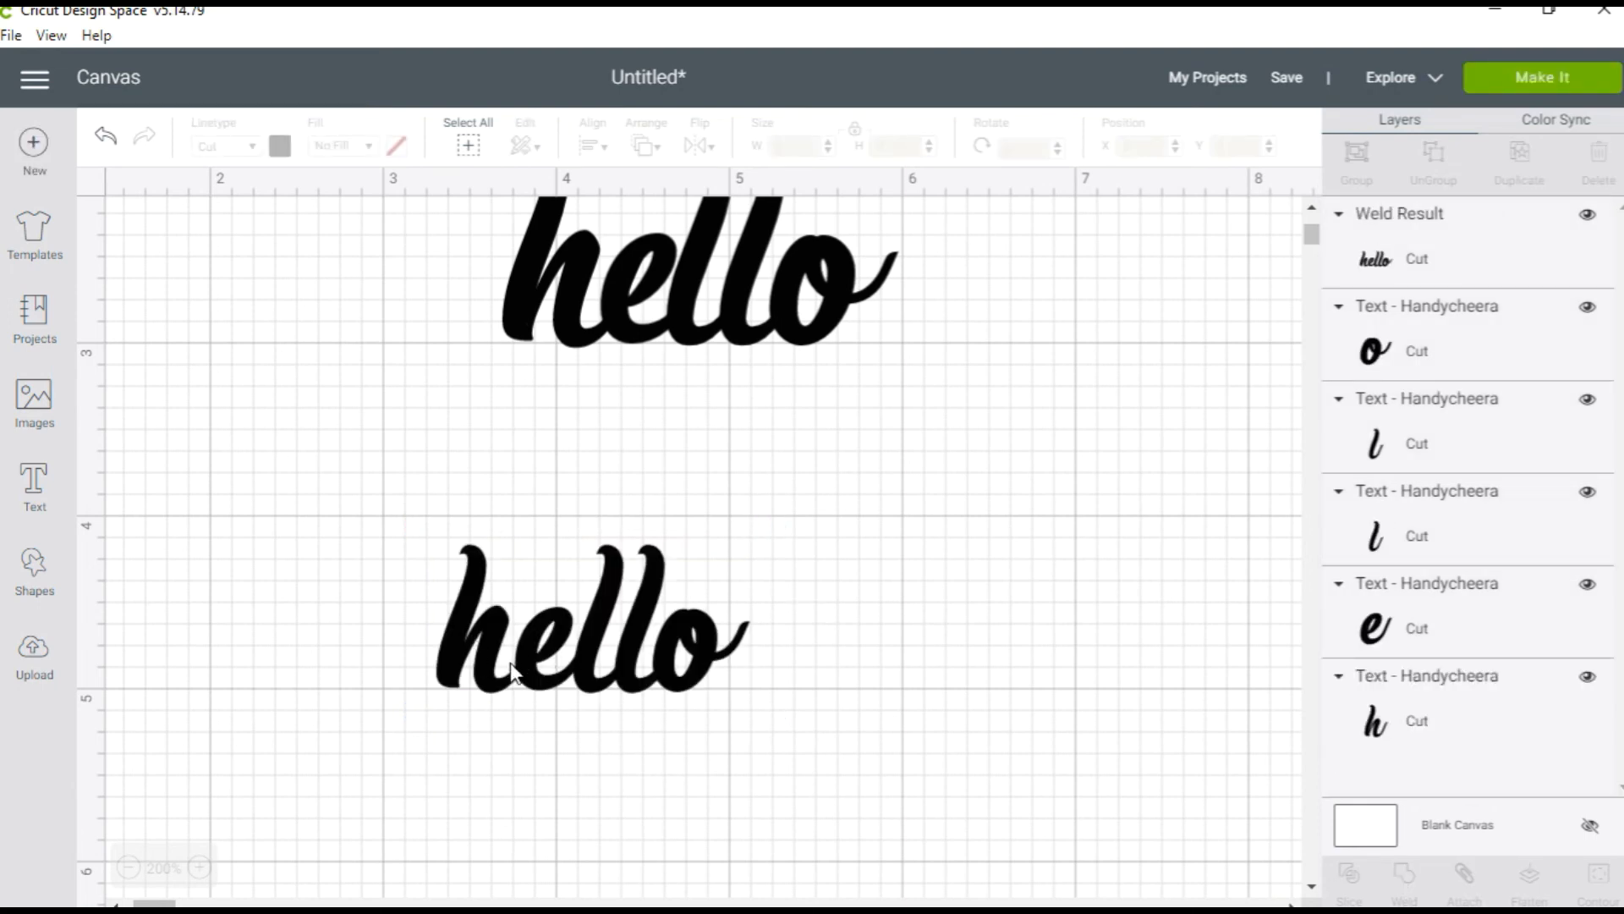
{"action": "mouse_move", "coordinate": [598, 677]}
{"action": "left_mouse_down"}
{"action": "mouse_move", "coordinate": [767, 673]}
{"action": "mouse_move", "coordinate": [584, 669]}
{"action": "left_mouse_up"}
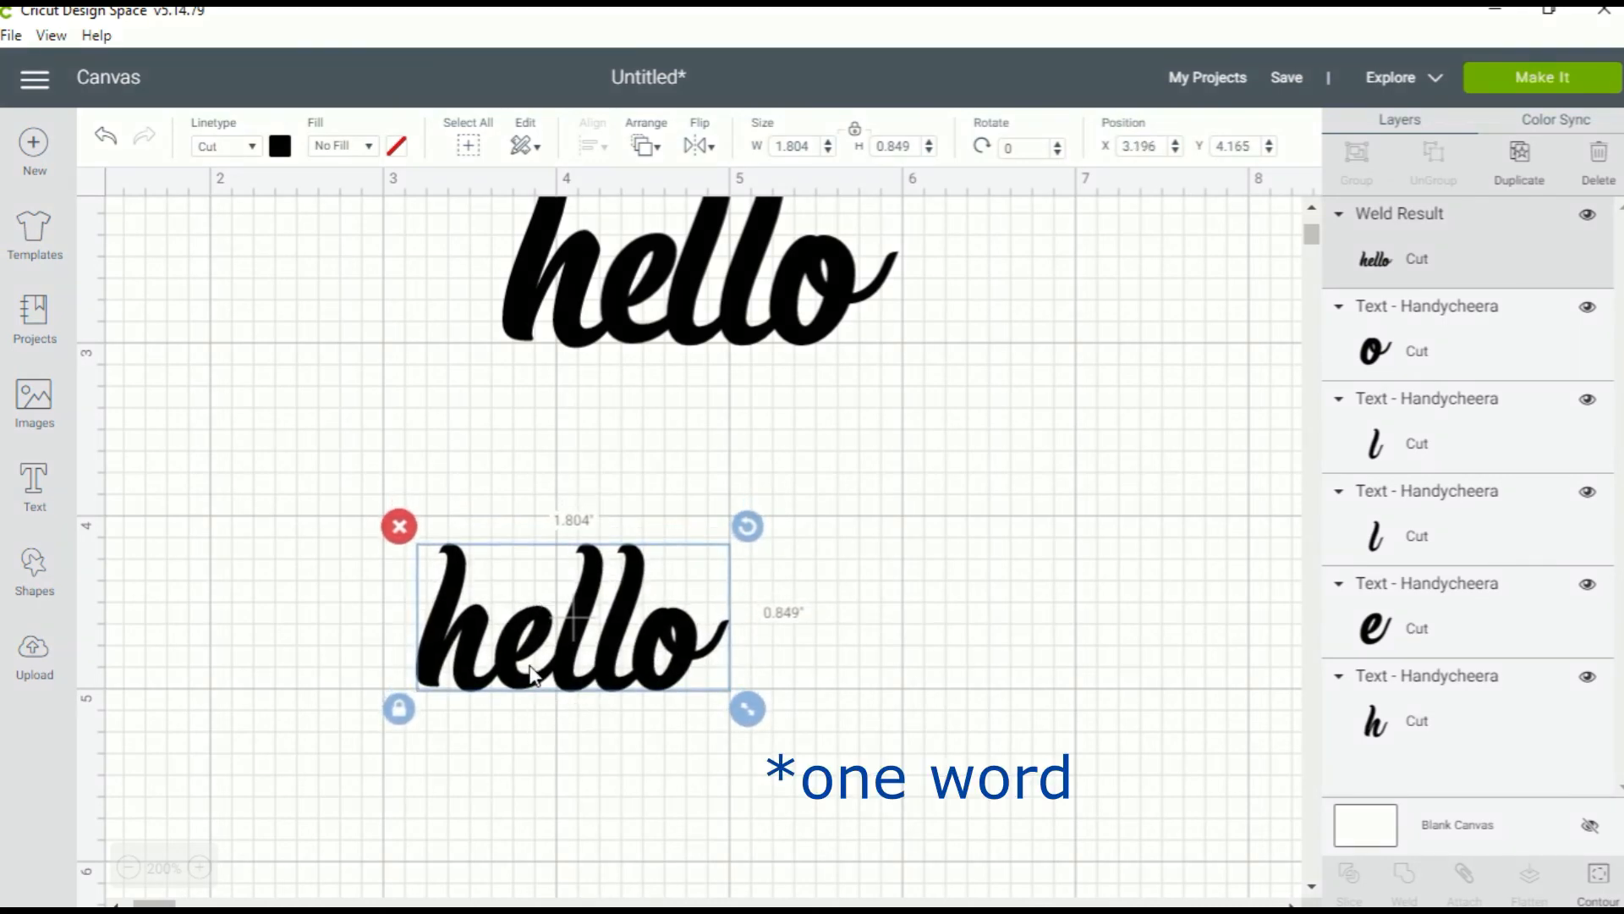
{"action": "left_click", "coordinate": [357, 666]}
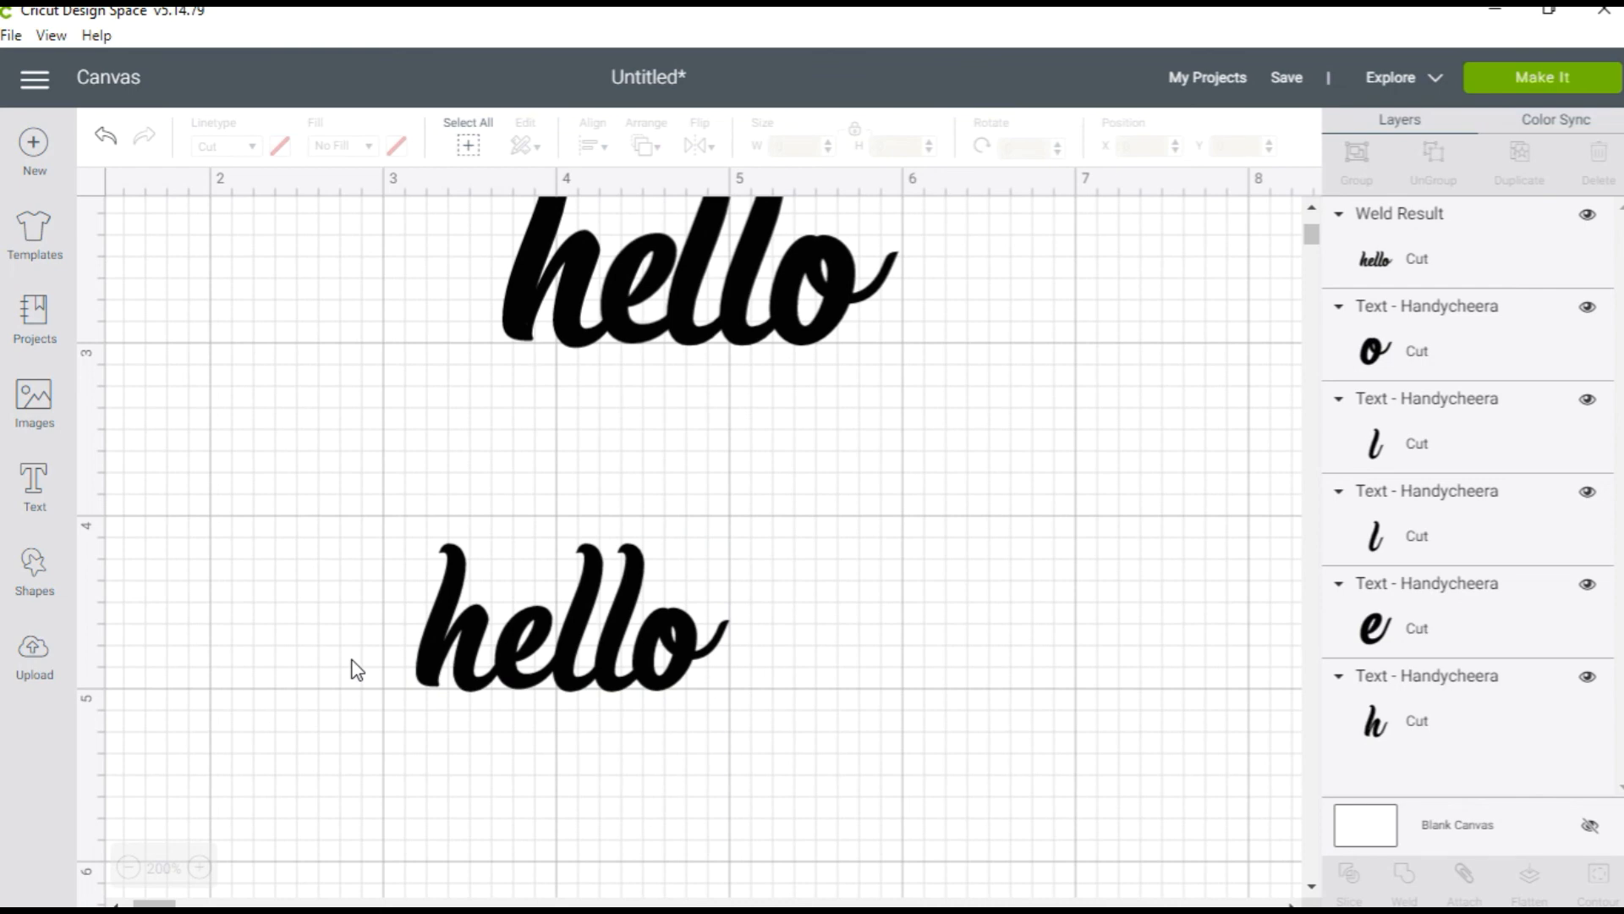